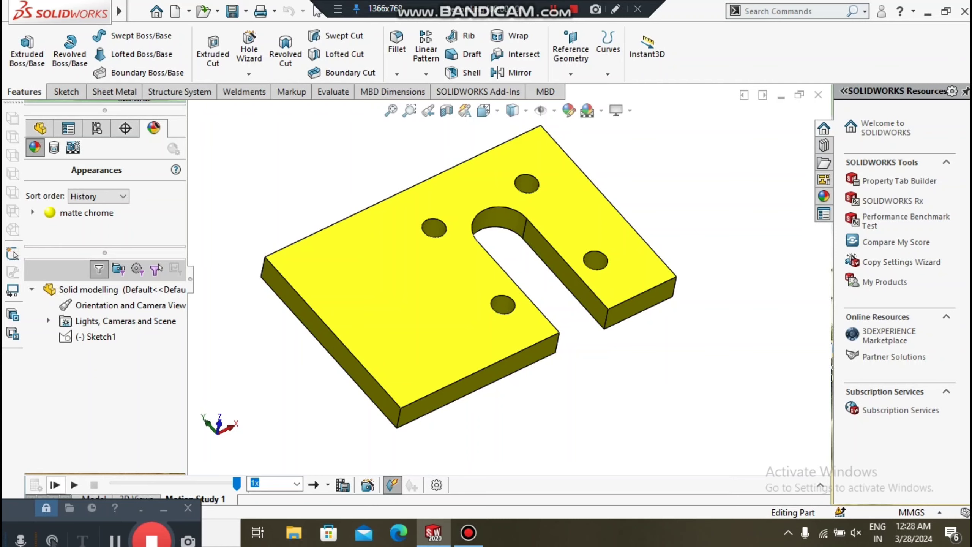
Create a new part document and set its scene to Plain White.
{"action": "left_click", "coordinate": [54, 485]}
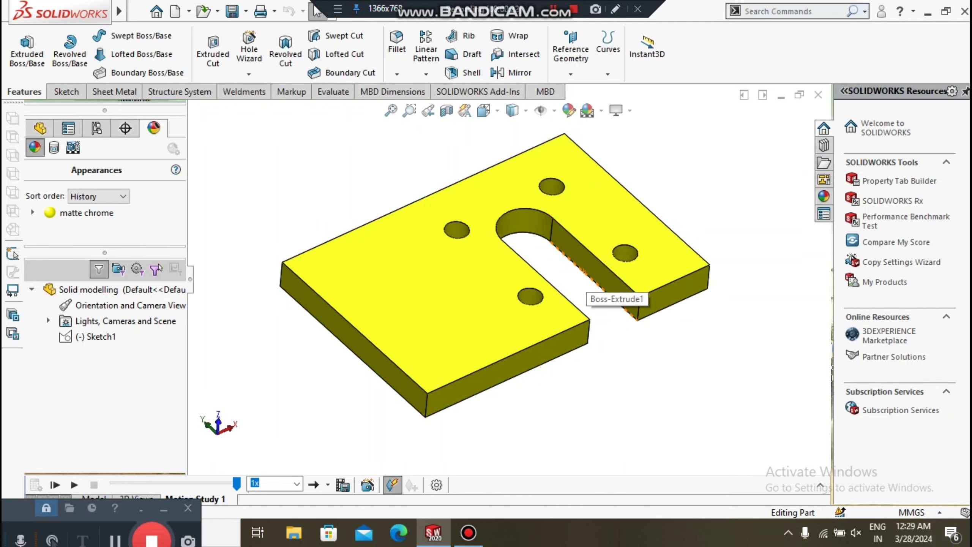
{"action": "left_click", "coordinate": [138, 11]}
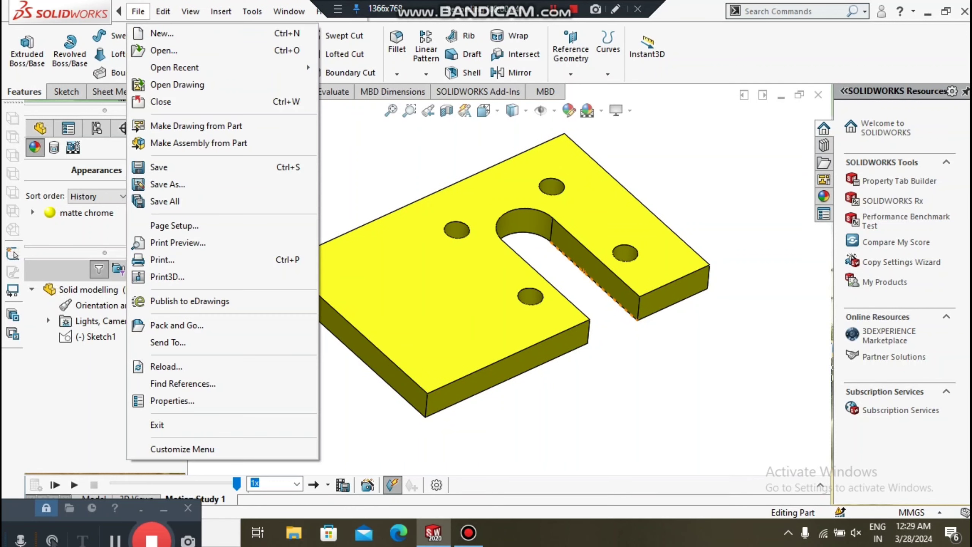
{"action": "left_click", "coordinate": [159, 32]}
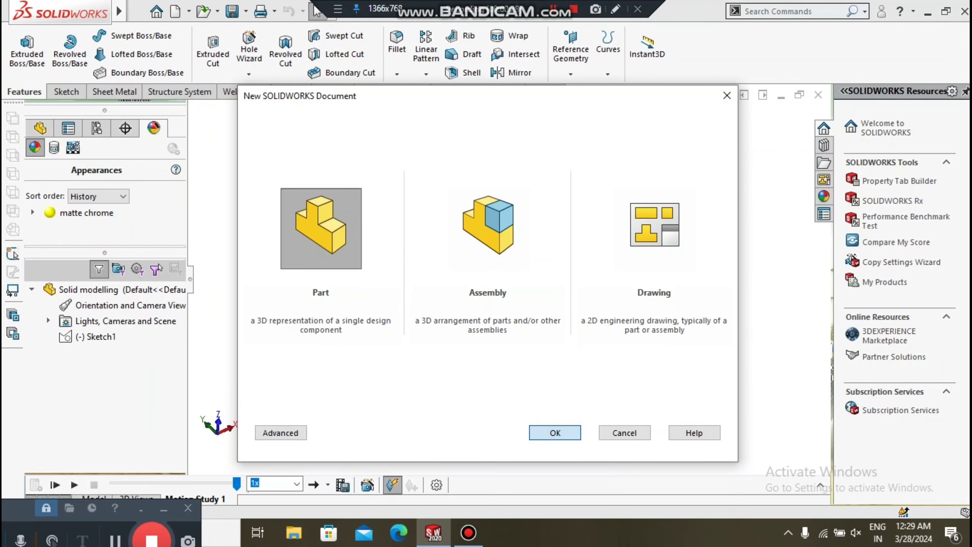
{"action": "left_click", "coordinate": [554, 432]}
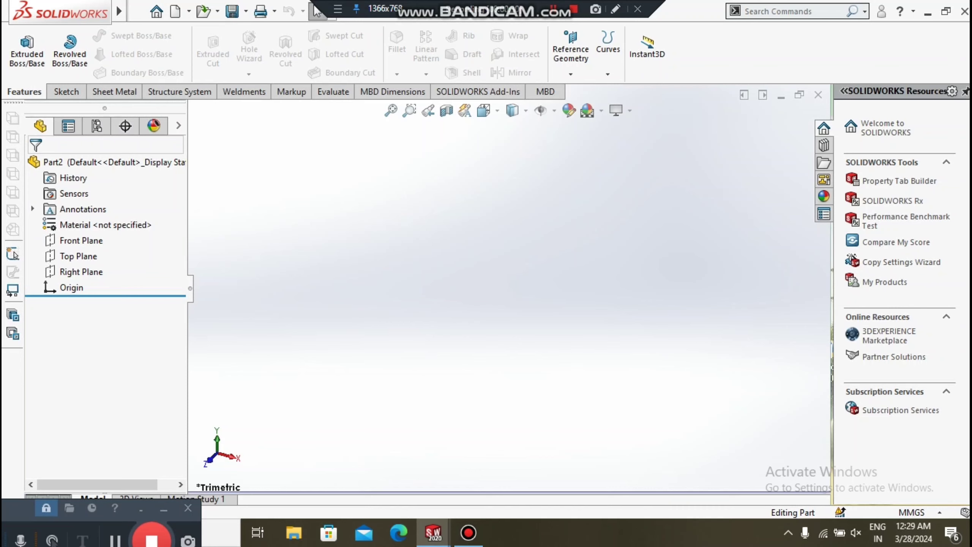
{"action": "left_click", "coordinate": [601, 113]}
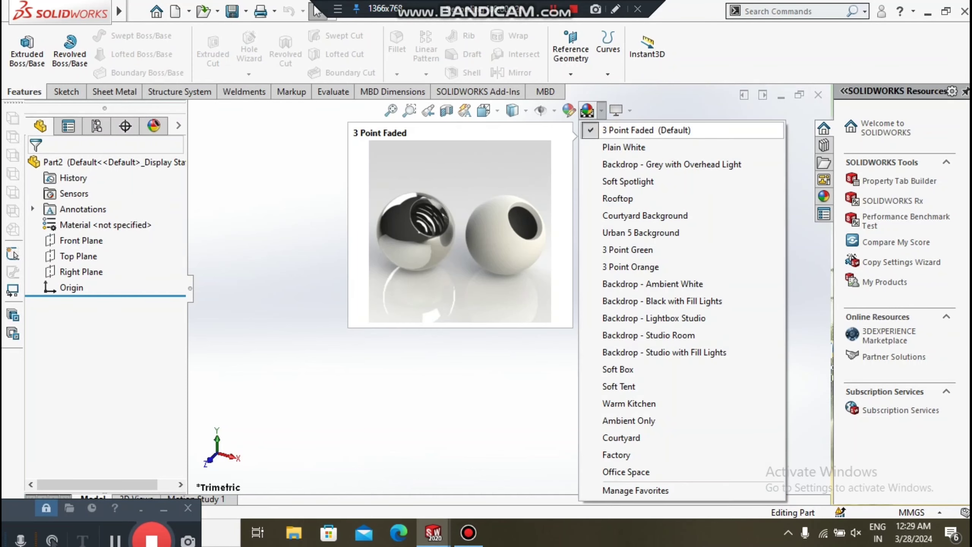
{"action": "left_click", "coordinate": [598, 146]}
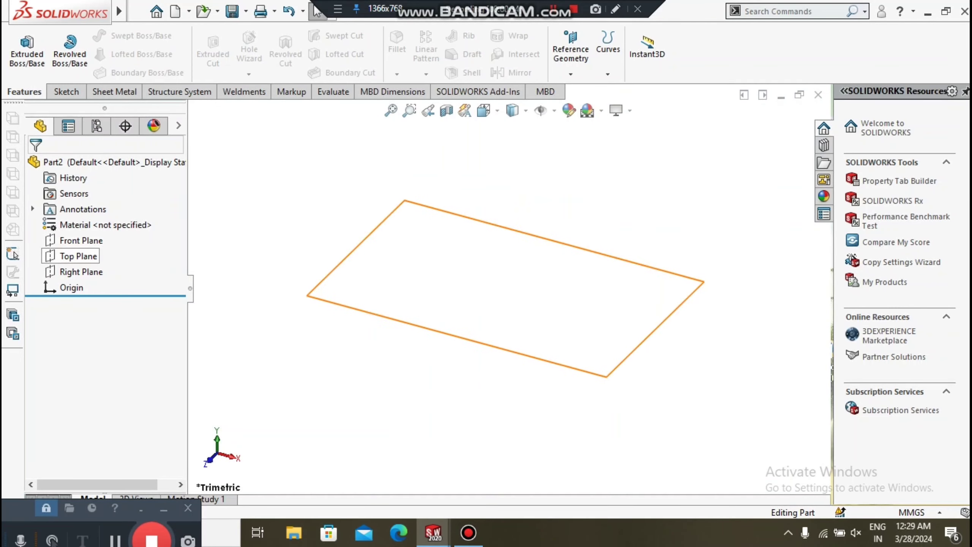
Start a sketch on the Top Plane and draw a center rectangle about 206 by 131 mm centred on the origin.
{"action": "right_click", "coordinate": [70, 256]}
{"action": "left_click", "coordinate": [81, 230]}
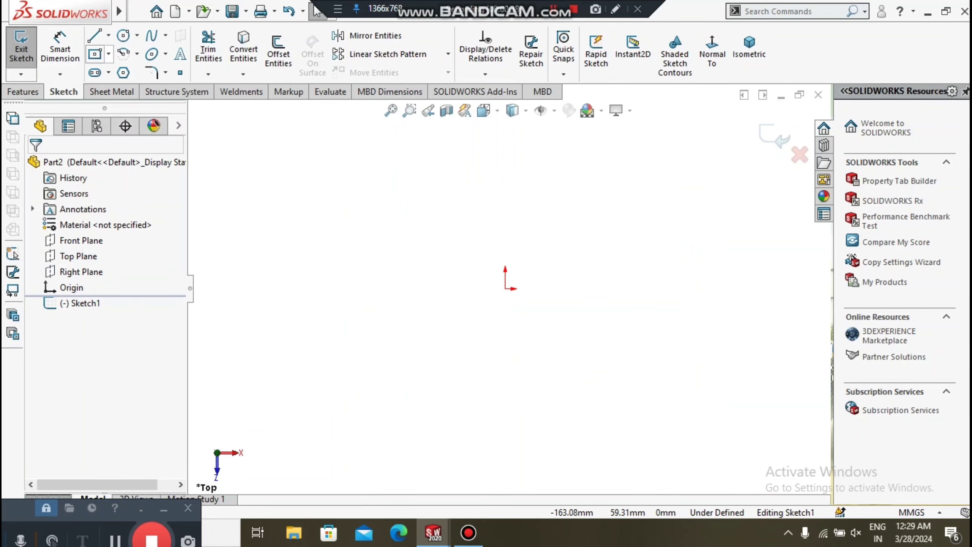
{"action": "left_click", "coordinate": [108, 53]}
{"action": "left_click", "coordinate": [130, 92]}
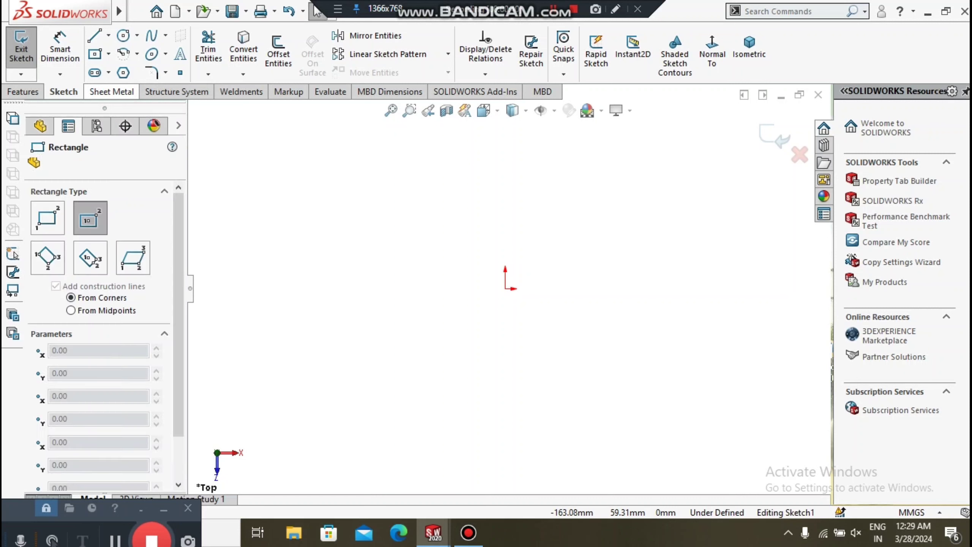
{"action": "left_click", "coordinate": [505, 287]}
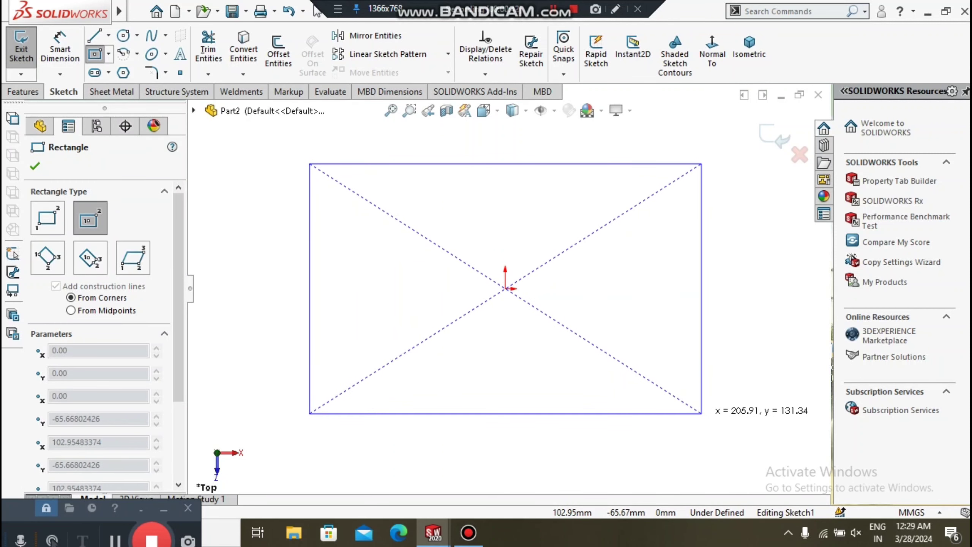
{"action": "left_click", "coordinate": [701, 413]}
Dimension the rectangle's left vertical edge and set it to 75 mm.
{"action": "left_click", "coordinate": [60, 46]}
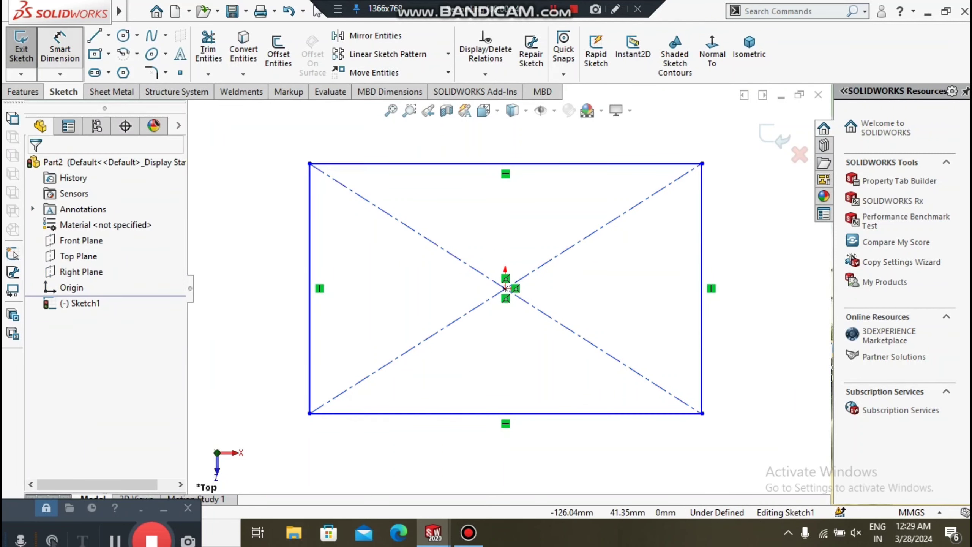
{"action": "left_click", "coordinate": [309, 288]}
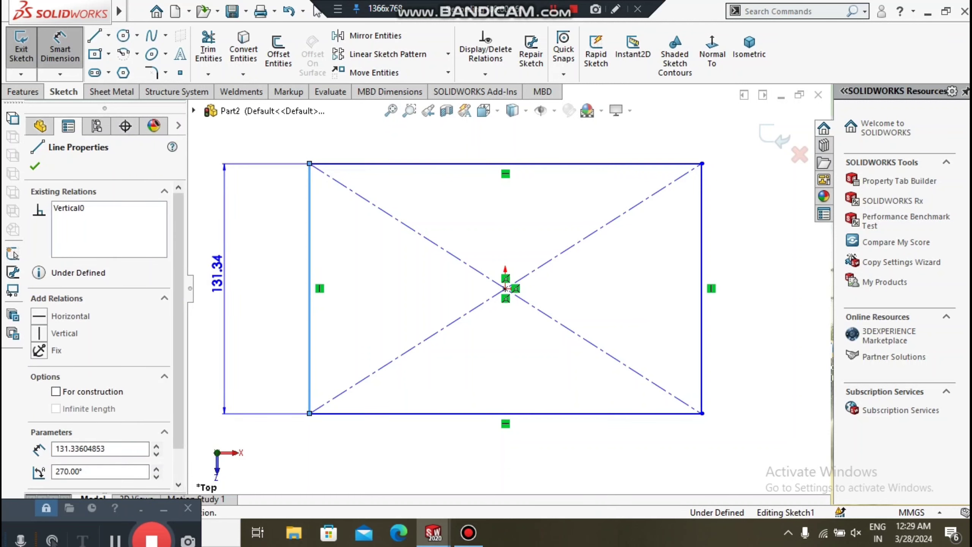
{"action": "left_click", "coordinate": [247, 289]}
{"action": "type", "text": "75"}
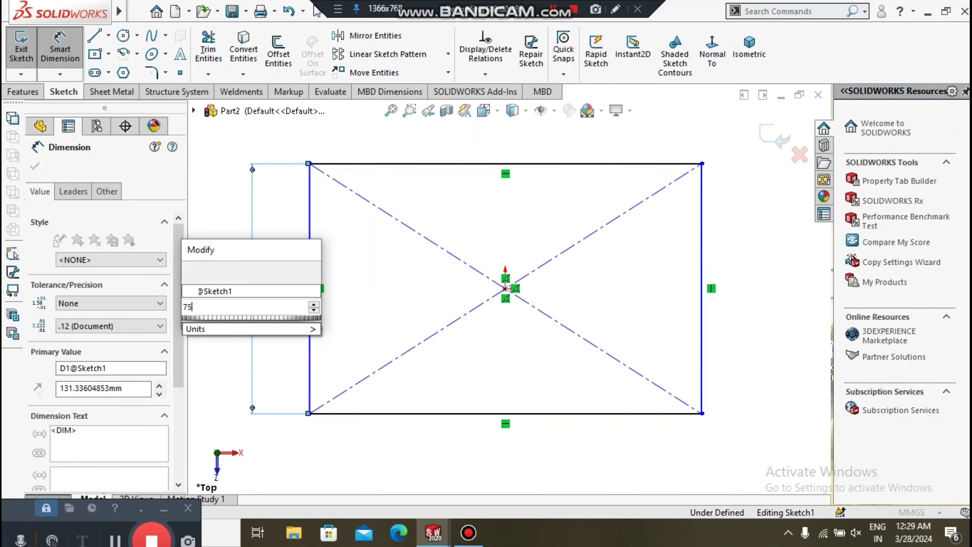
{"action": "key", "text": "Return"}
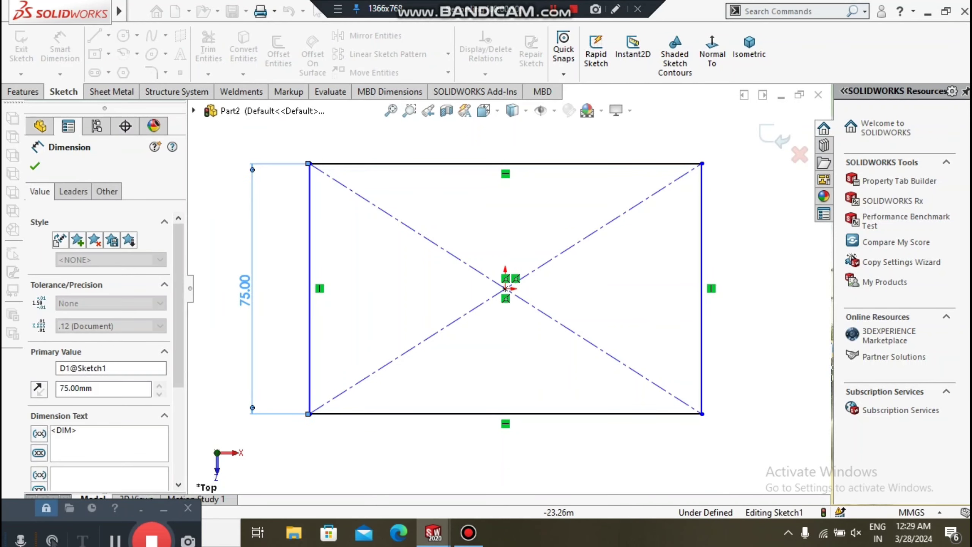
{"action": "left_click", "coordinate": [441, 263]}
Dimension the rectangle's top horizontal edge and set it to 115 mm.
{"action": "left_click", "coordinate": [457, 164]}
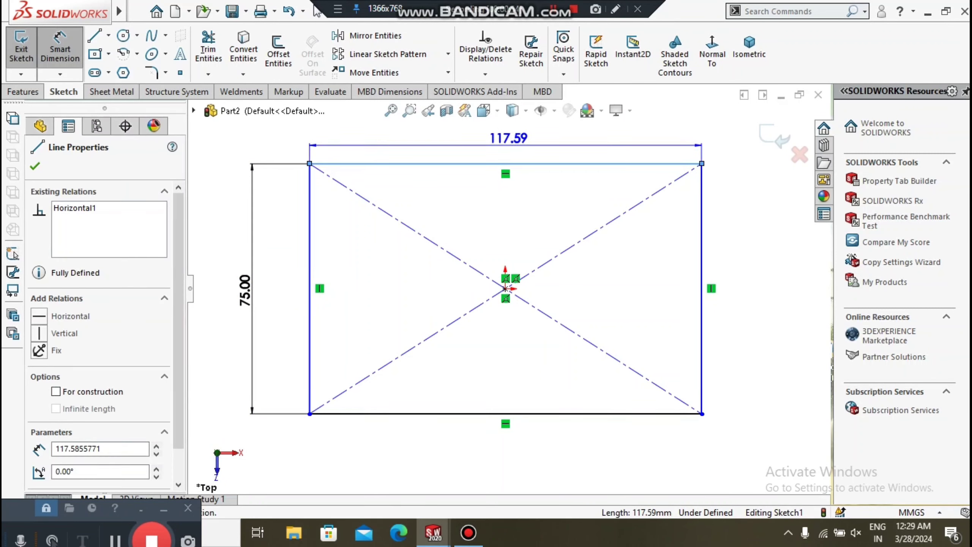
{"action": "left_click", "coordinate": [508, 148]}
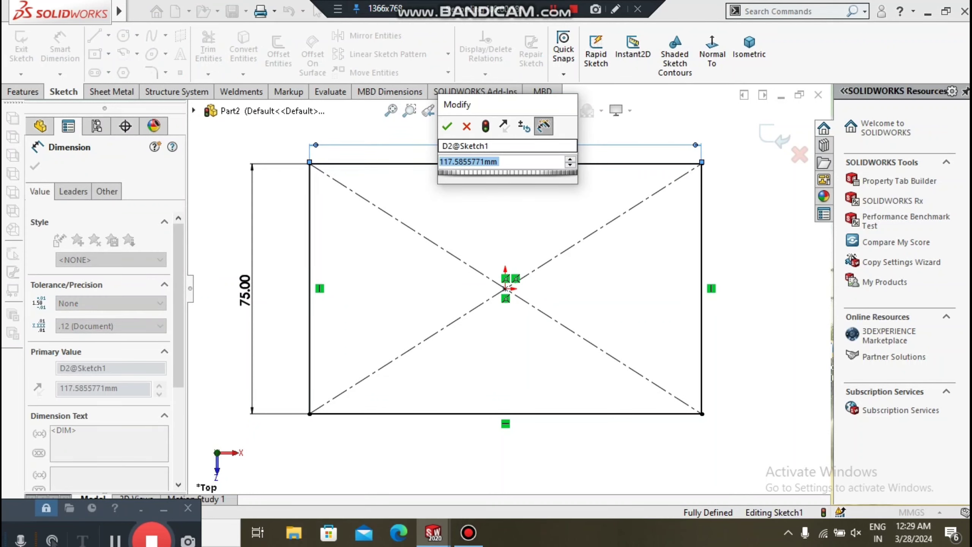
{"action": "type", "text": "11"}
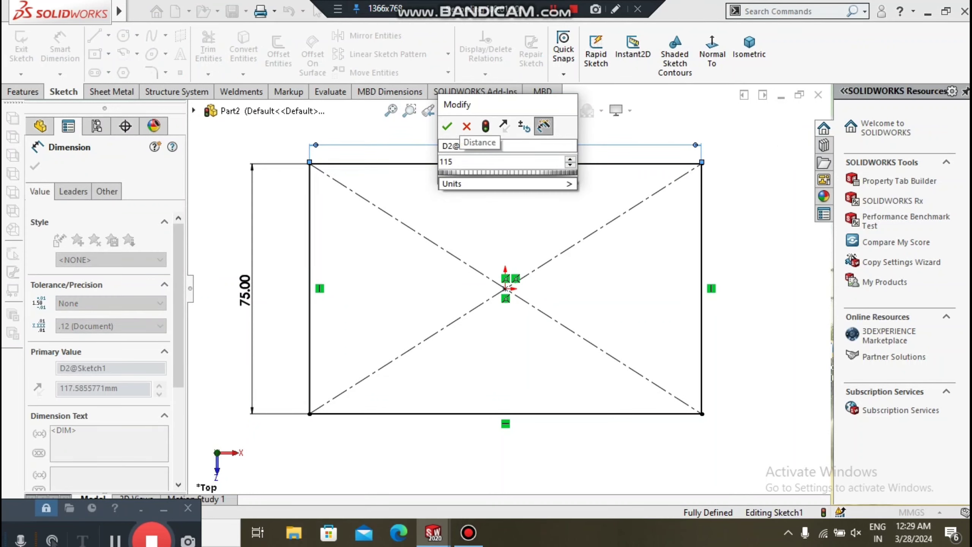
{"action": "type", "text": "5"}
{"action": "key", "text": "Return"}
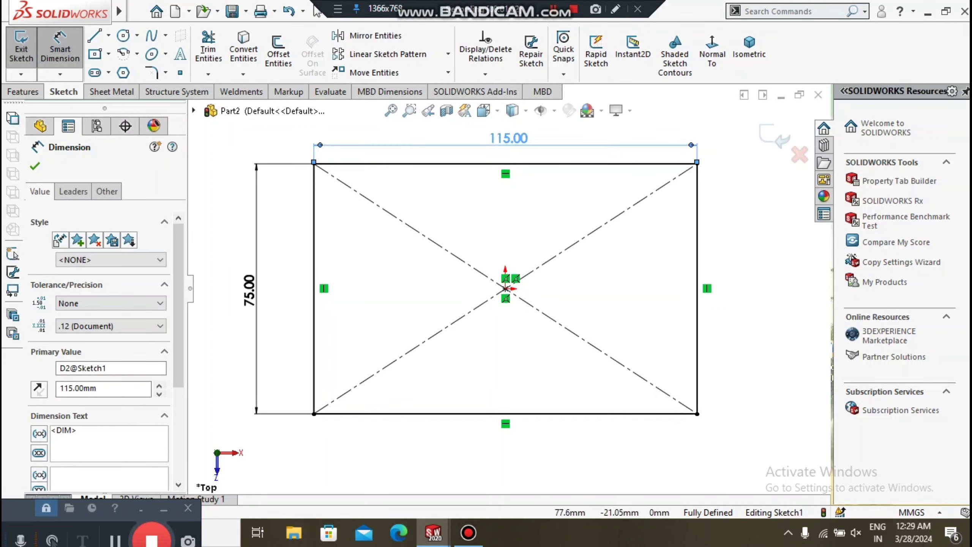
{"action": "left_click", "coordinate": [761, 350]}
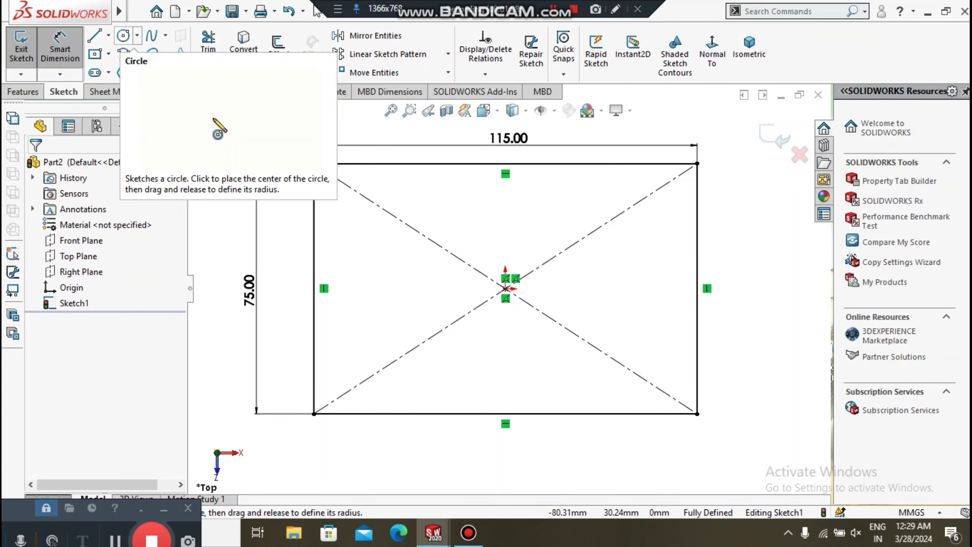
Draw a vertical centerline about 43 mm long upward from the rectangle's bottom edge, right of its midpoint.
{"action": "left_click", "coordinate": [109, 35]}
{"action": "left_click", "coordinate": [115, 71]}
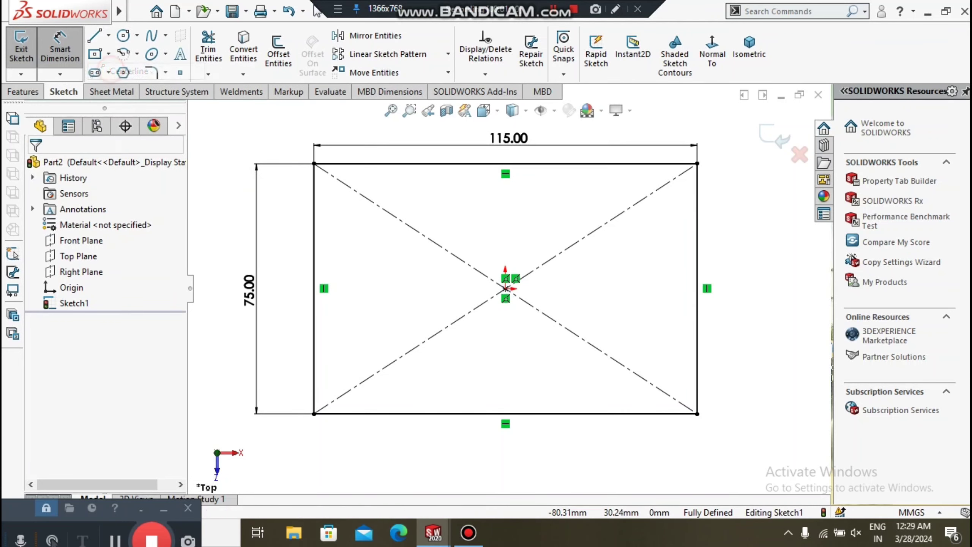
{"action": "left_click", "coordinate": [577, 414]}
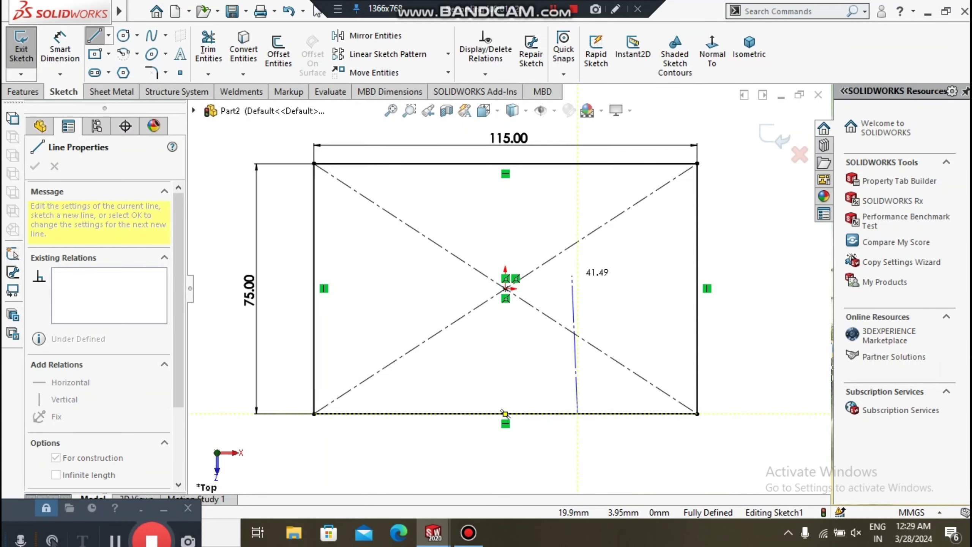
{"action": "left_click", "coordinate": [578, 269]}
{"action": "key", "text": "Escape"}
{"action": "key", "text": "Escape"}
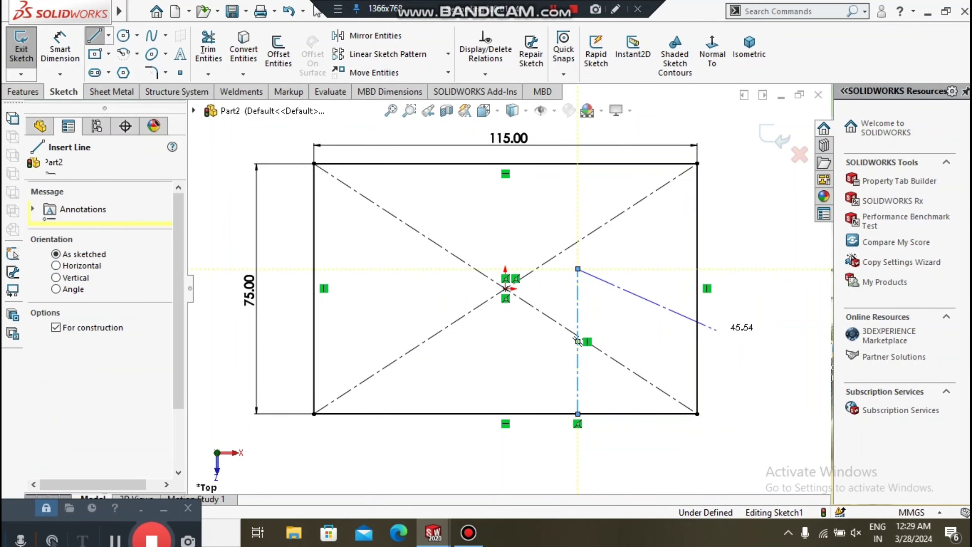
Dimension the distance from the rectangle's left edge to the vertical centerline as 75 mm, placing it below the rectangle.
{"action": "left_click", "coordinate": [61, 49]}
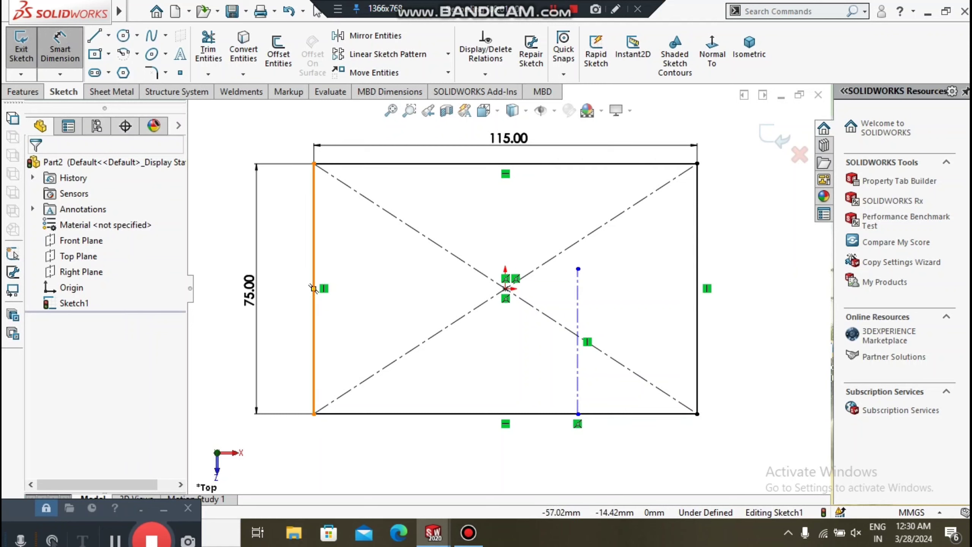
{"action": "left_click", "coordinate": [313, 288]}
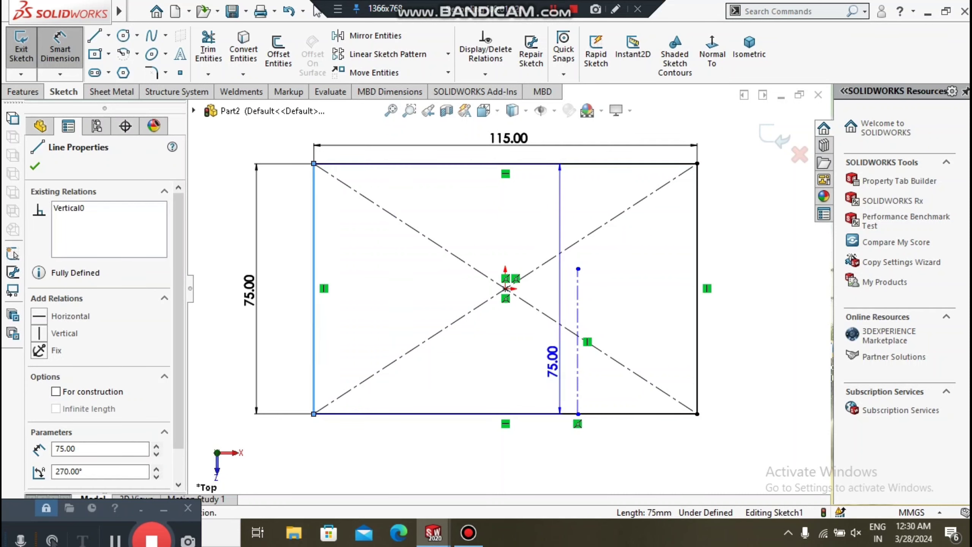
{"action": "left_click", "coordinate": [578, 345]}
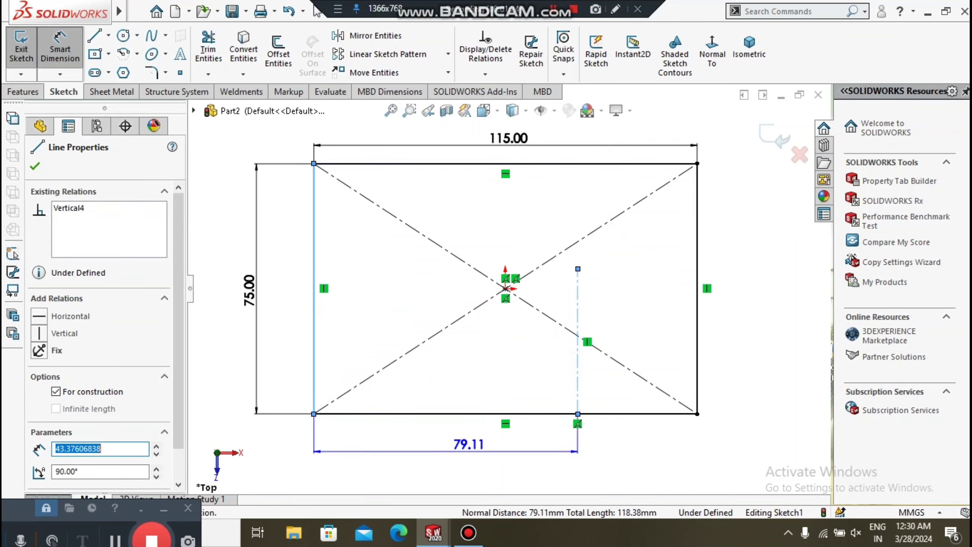
{"action": "left_click", "coordinate": [469, 446]}
{"action": "type", "text": "75"}
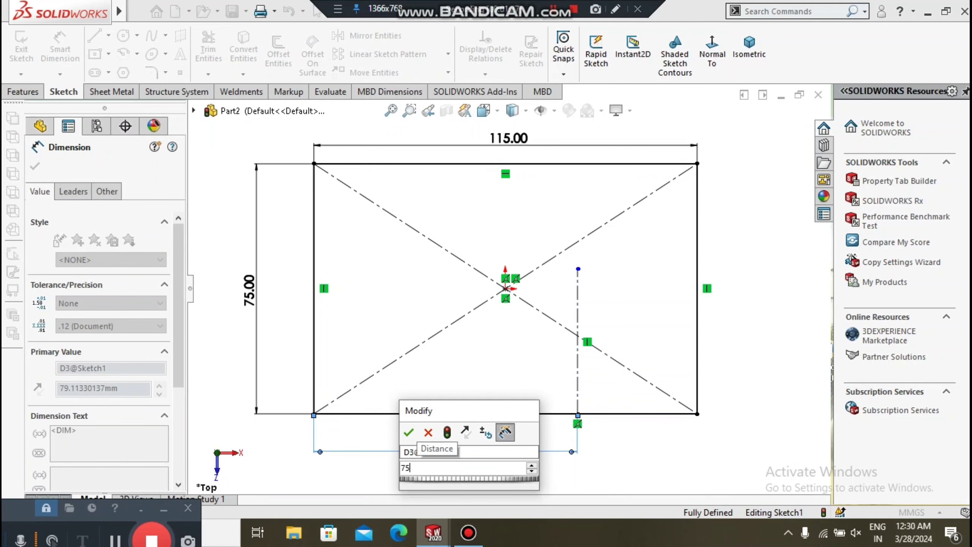
{"action": "key", "text": "Return"}
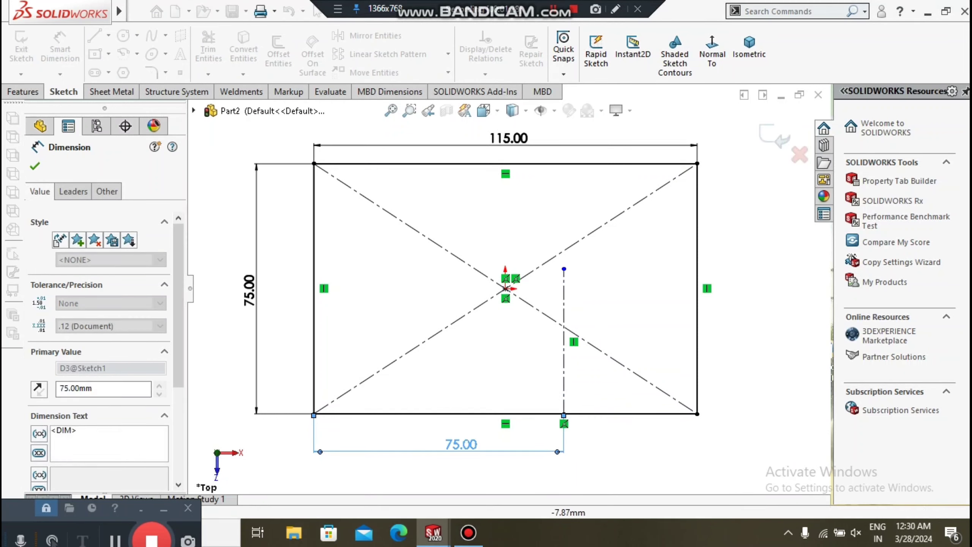
{"action": "left_click", "coordinate": [503, 369]}
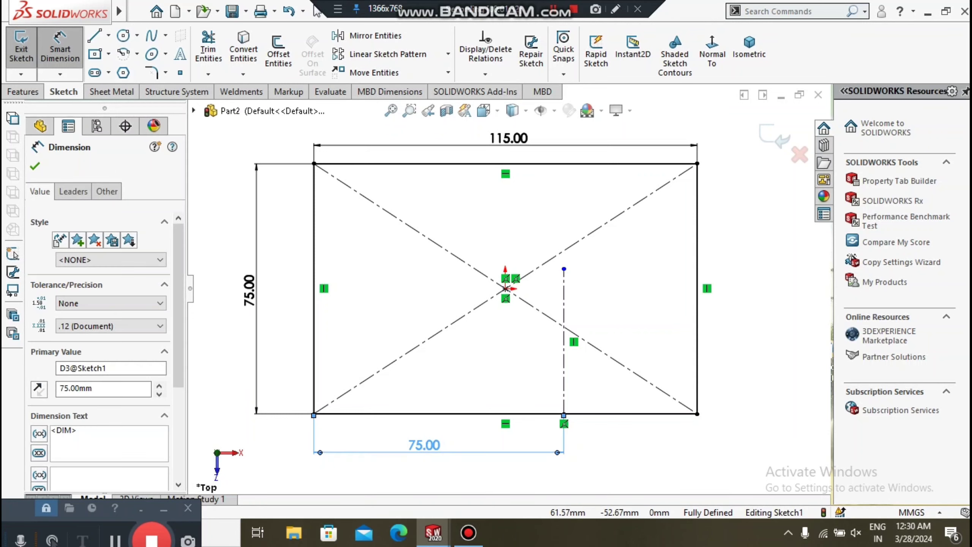
{"action": "left_click", "coordinate": [711, 330]}
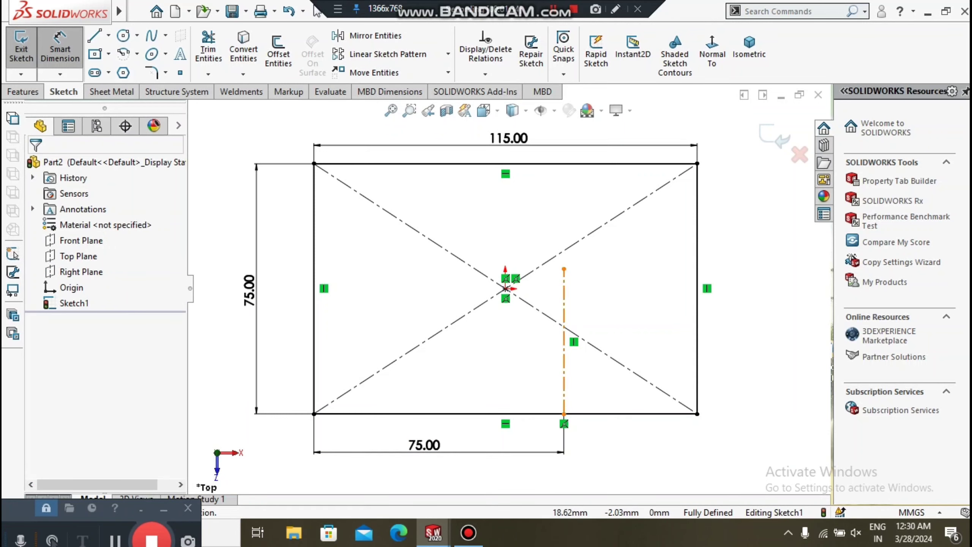
Dimension the vertical centerline's length and set it to 45 mm.
{"action": "left_click", "coordinate": [564, 340]}
{"action": "left_click", "coordinate": [634, 333]}
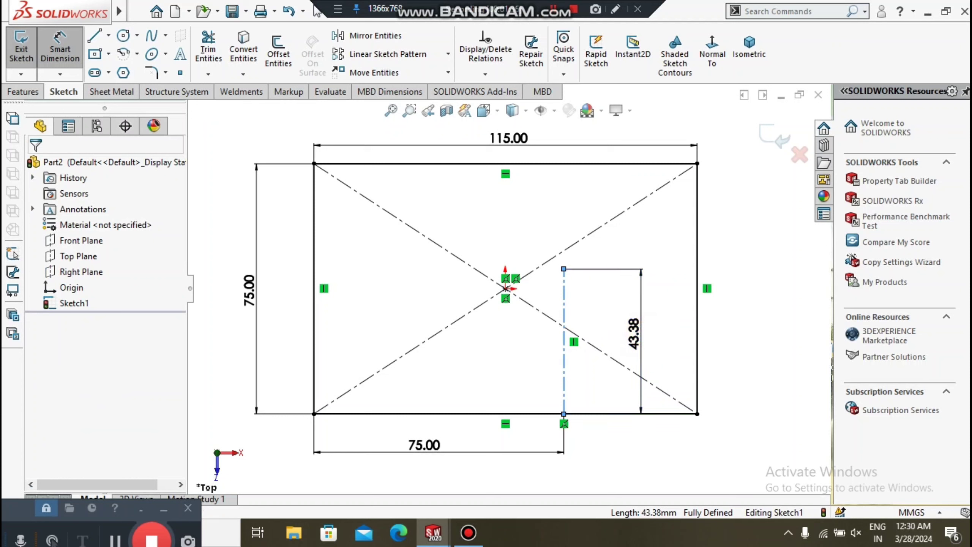
{"action": "type", "text": "46"}
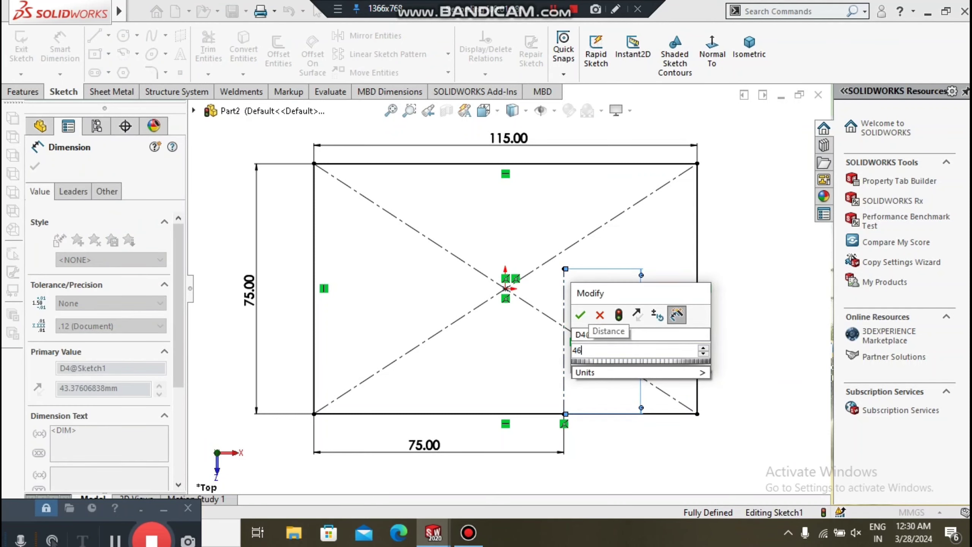
{"action": "type", "text": "5"}
{"action": "key", "text": "Return"}
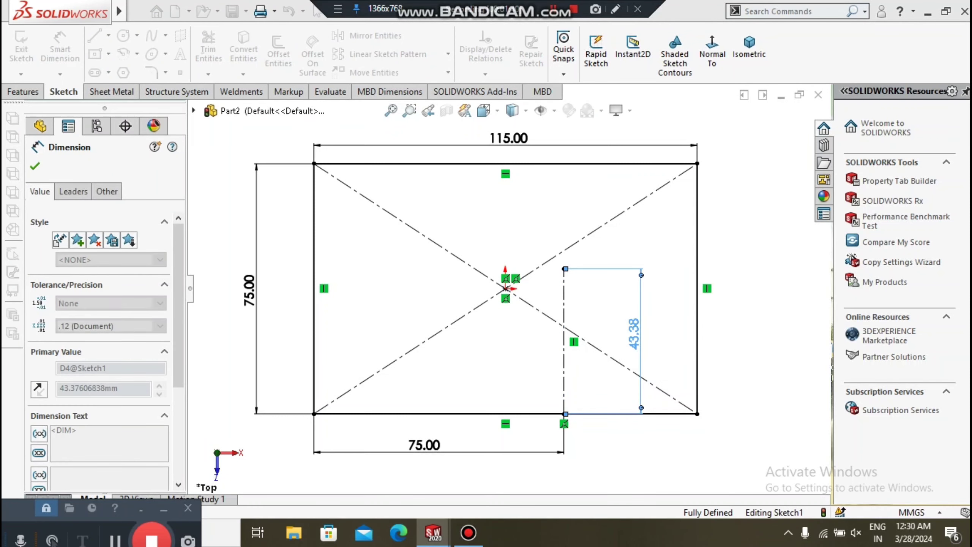
{"action": "left_click", "coordinate": [739, 324]}
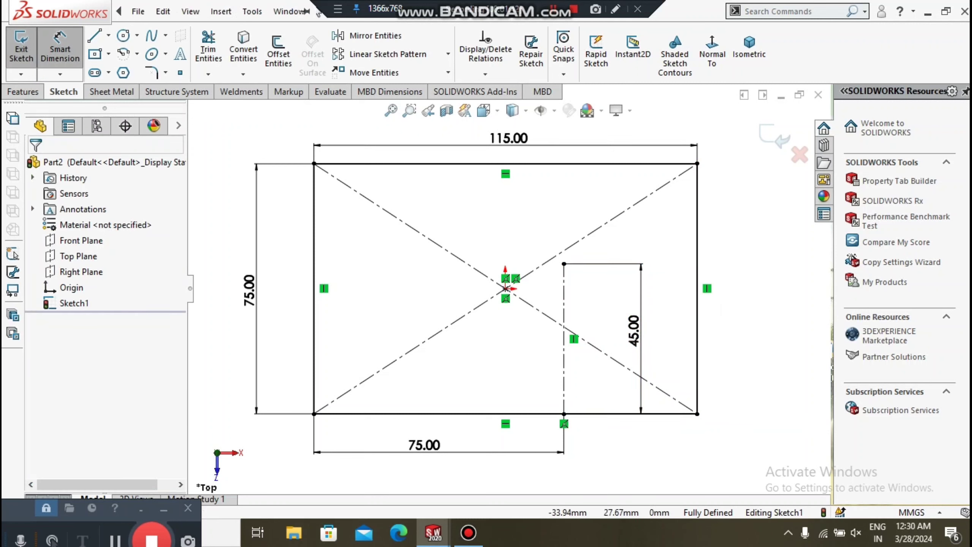
Draw a circle about 21 mm in diameter centred on the upper end of the vertical centerline.
{"action": "left_click", "coordinate": [123, 35]}
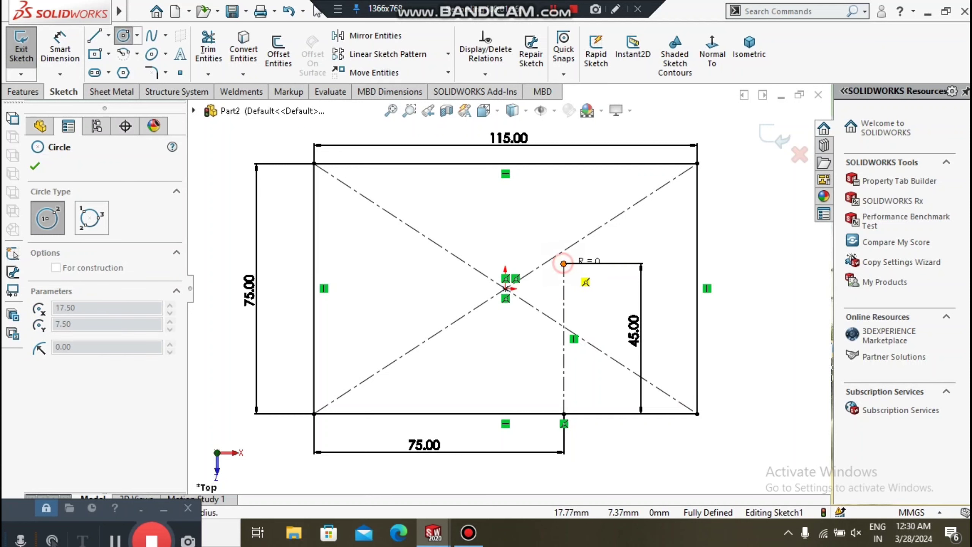
{"action": "left_click", "coordinate": [563, 264]}
{"action": "left_click", "coordinate": [591, 284]}
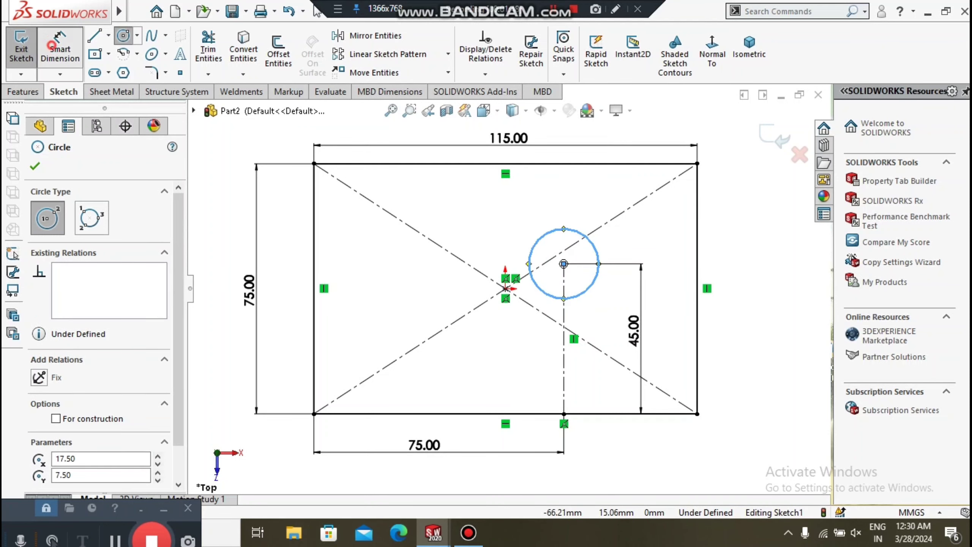
Dimension the circle's diameter as 20 mm, placing the dimension outside the rectangle's right edge.
{"action": "left_click", "coordinate": [60, 49]}
{"action": "left_click", "coordinate": [597, 279]}
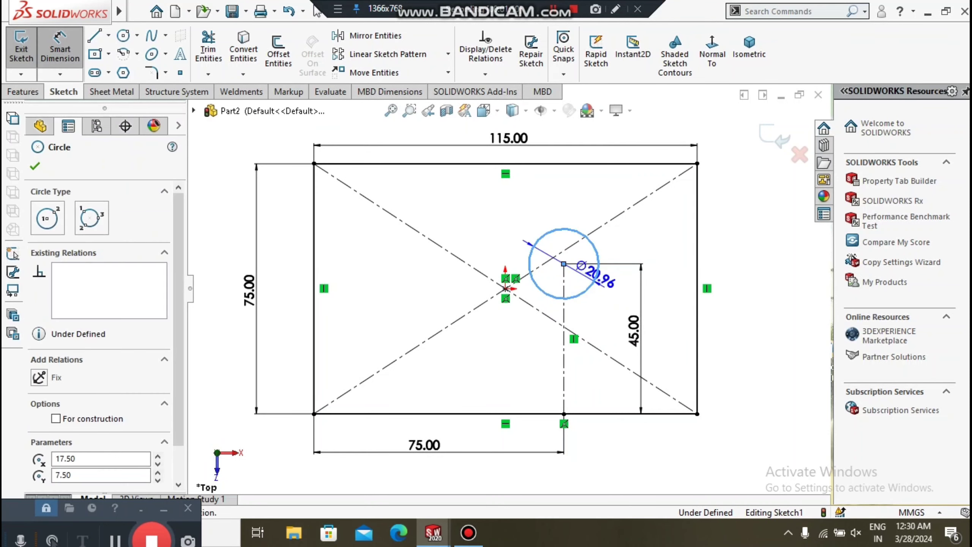
{"action": "left_click", "coordinate": [777, 358]}
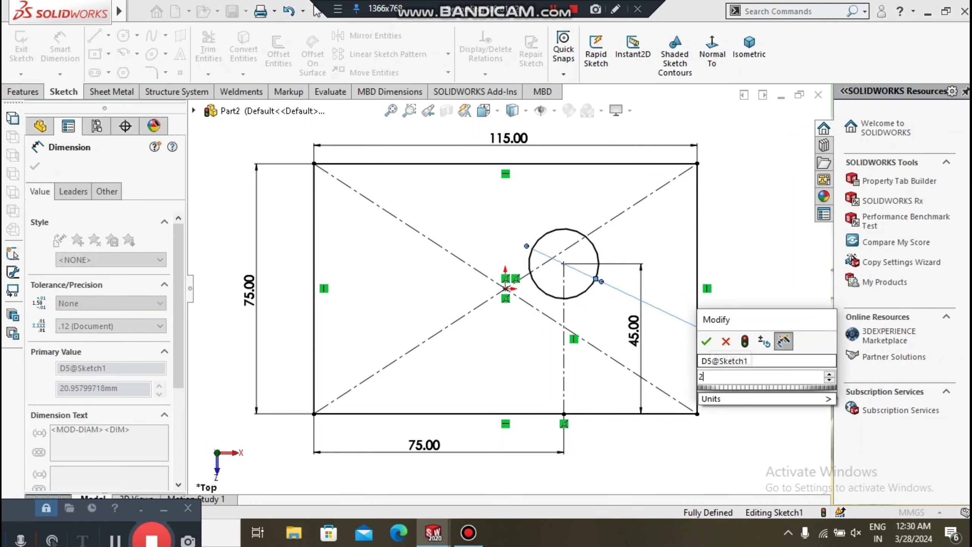
{"action": "key", "text": "Return"}
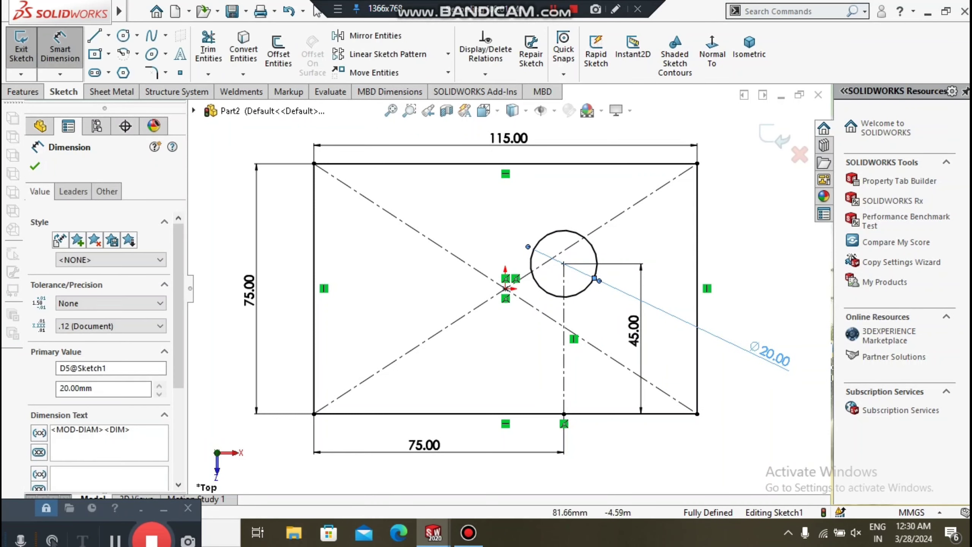
{"action": "left_click", "coordinate": [777, 302]}
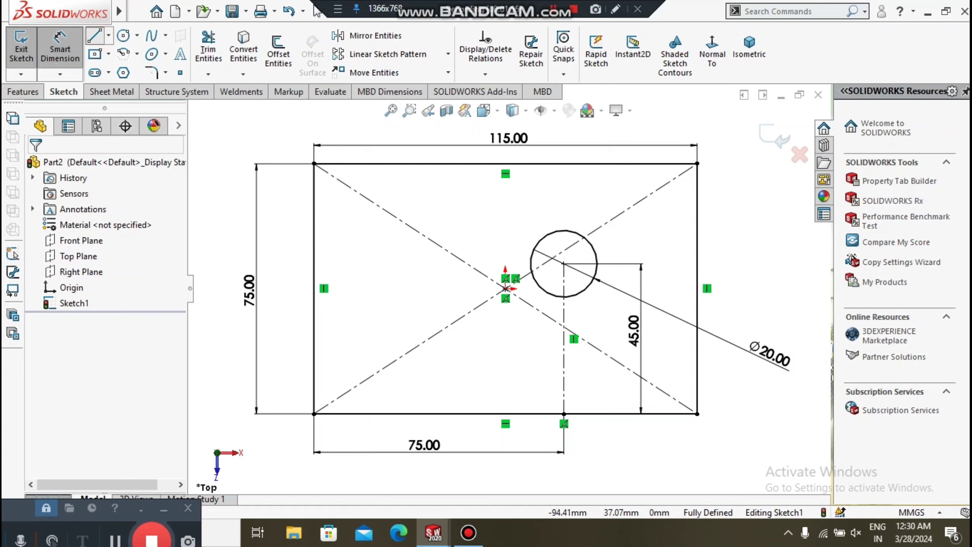
Draw a vertical line about 61 mm long from the circle's left quadrant point down past the rectangle's bottom edge.
{"action": "left_click", "coordinate": [95, 36]}
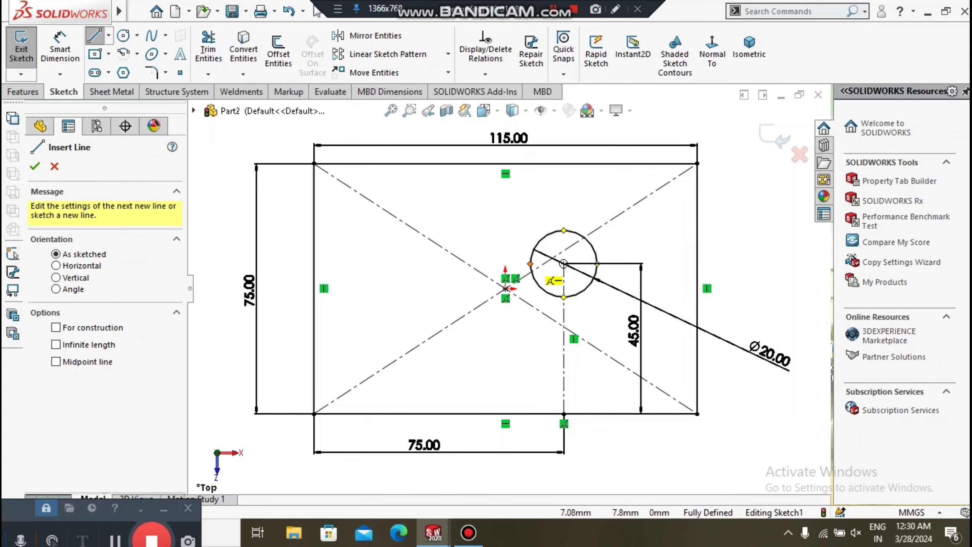
{"action": "left_click", "coordinate": [530, 264]}
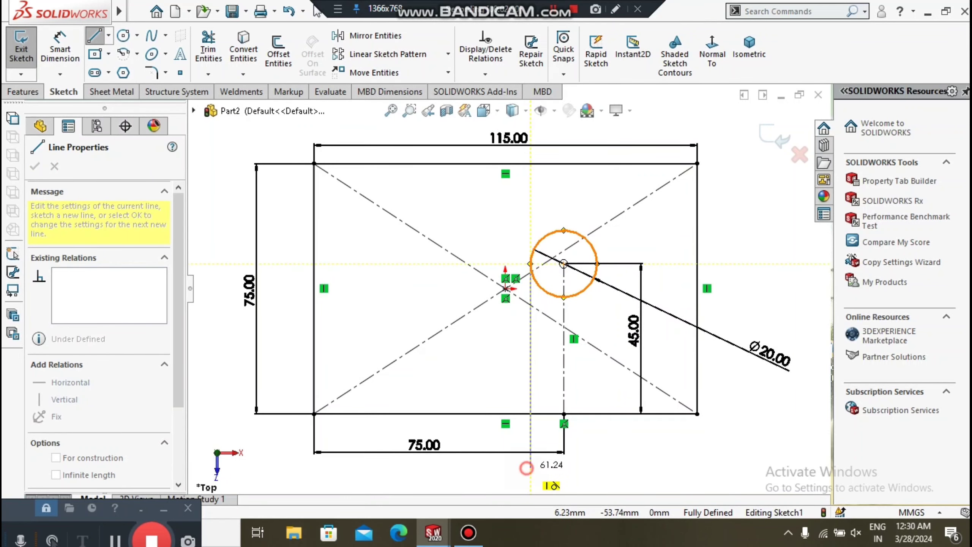
{"action": "left_click", "coordinate": [530, 468]}
{"action": "key", "text": "Escape"}
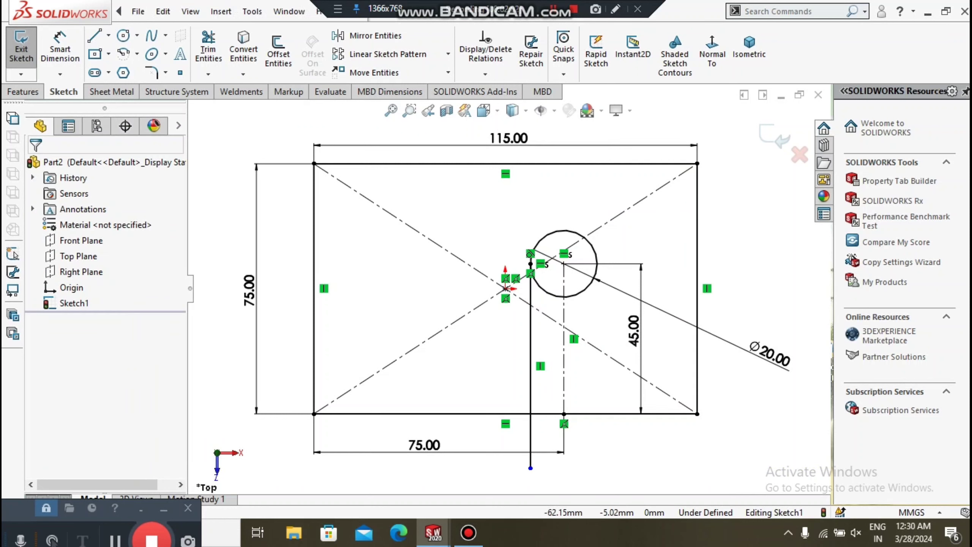
Draw a matching vertical line about 61 mm long from the circle's right quadrant point down past the bottom edge.
{"action": "left_click", "coordinate": [95, 35]}
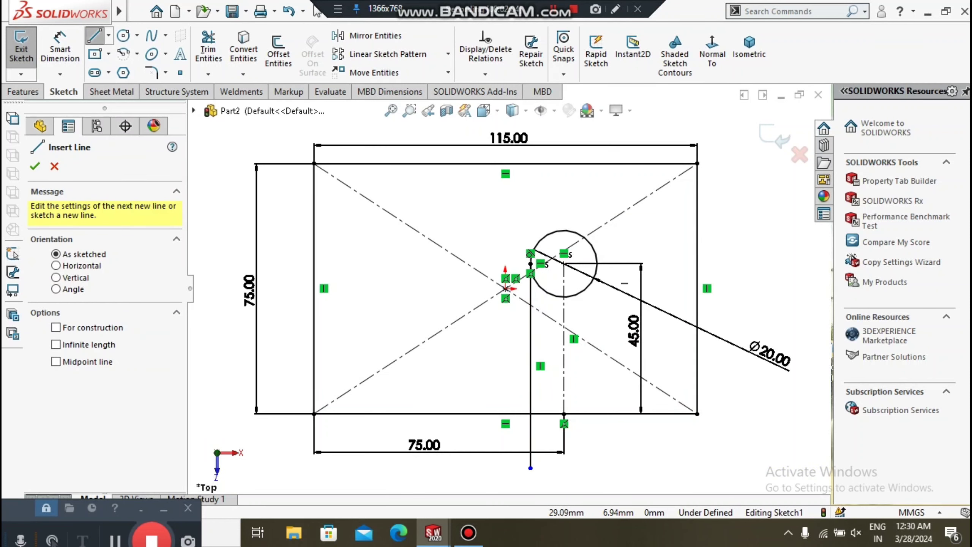
{"action": "left_click", "coordinate": [597, 264]}
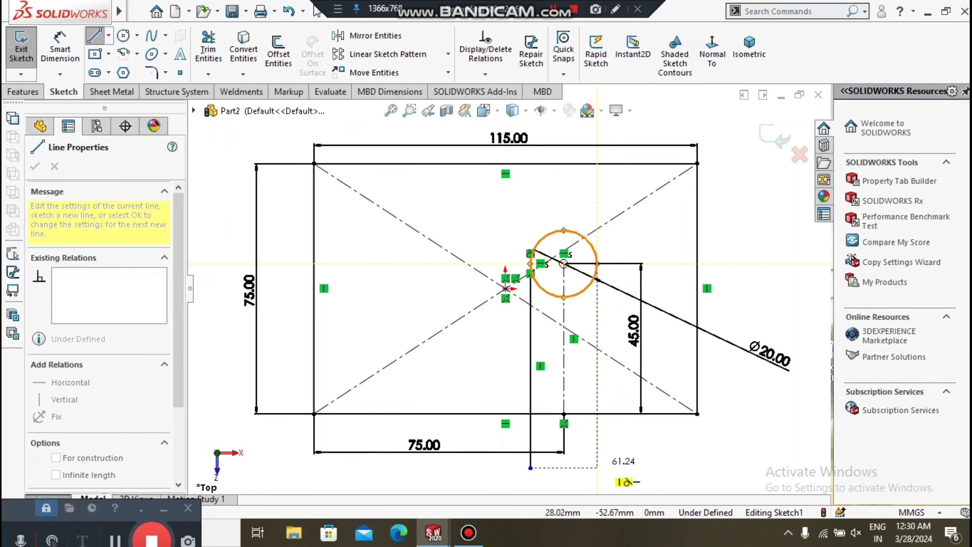
{"action": "left_click", "coordinate": [597, 468]}
{"action": "key", "text": "Escape"}
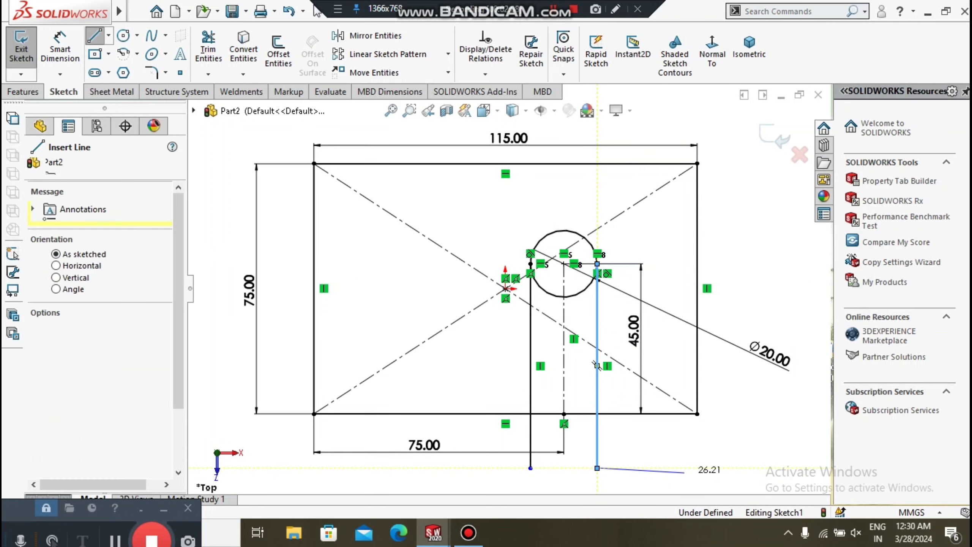
{"action": "key", "text": "Escape"}
{"action": "left_click", "coordinate": [136, 11]}
{"action": "left_click", "coordinate": [332, 120]}
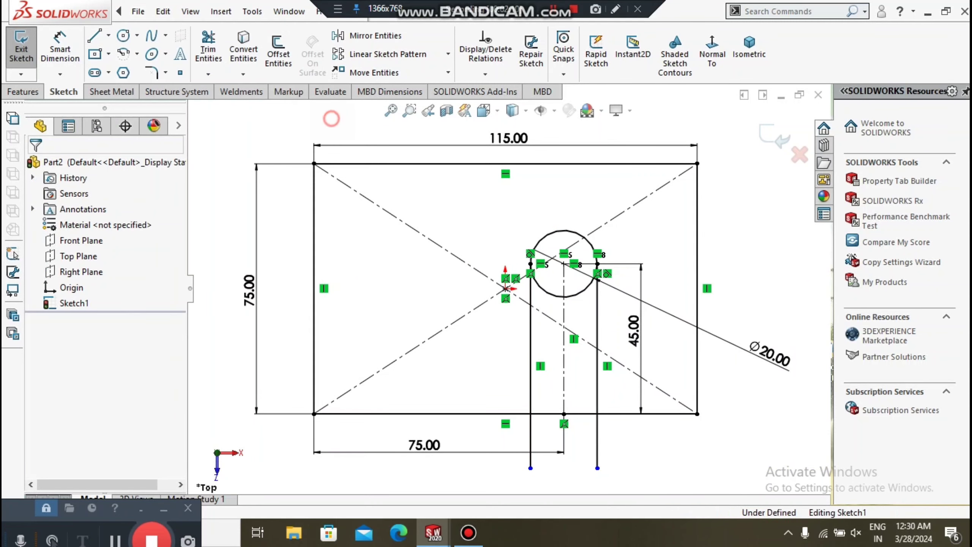
Trim the line ends below the rectangle, the bottom edge between the two lines and the circle's lower half to form an open slot.
{"action": "left_click", "coordinate": [208, 42]}
{"action": "scroll", "coordinate": [500, 424], "scroll_direction": "down", "scroll_amount": 2}
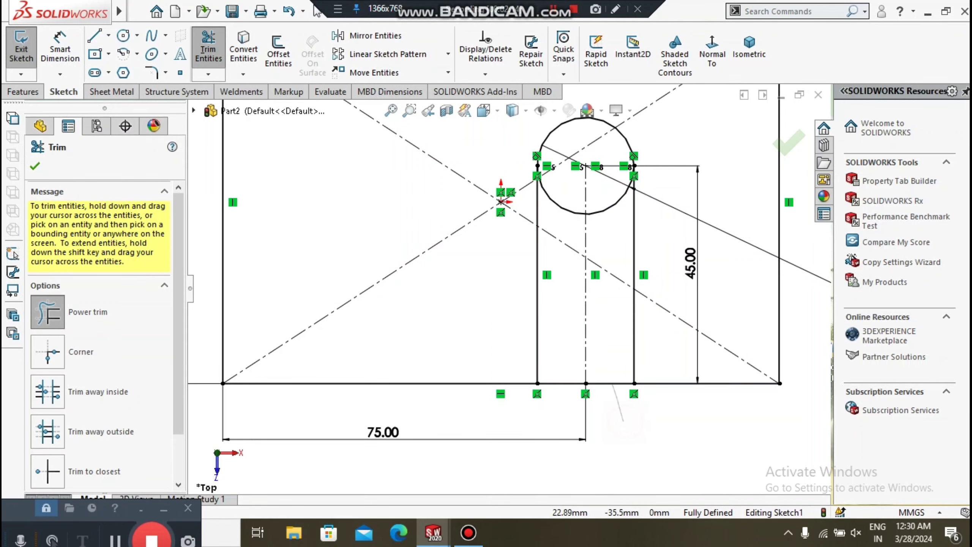
{"action": "left_click_drag", "start_coordinate": [624, 420], "coordinate": [626, 463]}
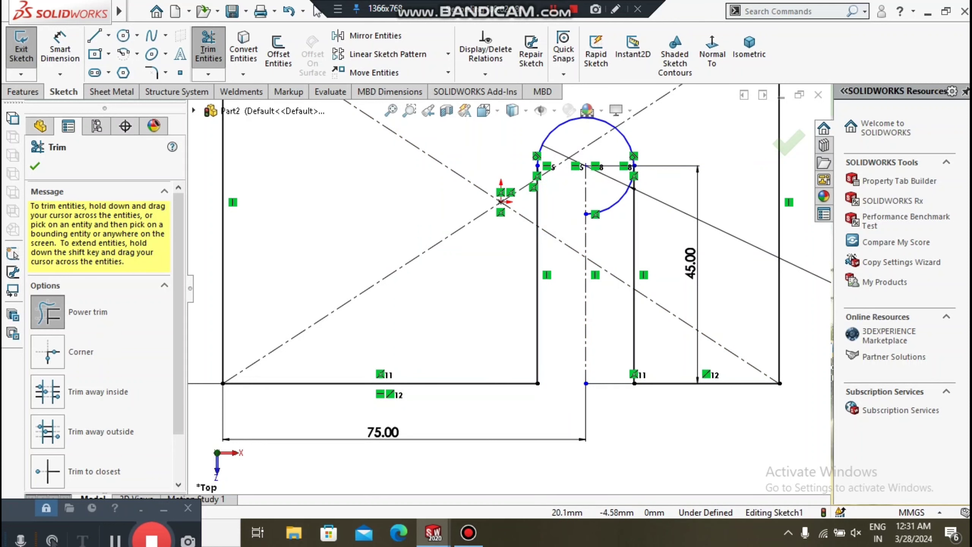
{"action": "left_click", "coordinate": [604, 224]}
{"action": "scroll", "coordinate": [540, 436], "scroll_direction": "up", "scroll_amount": 3}
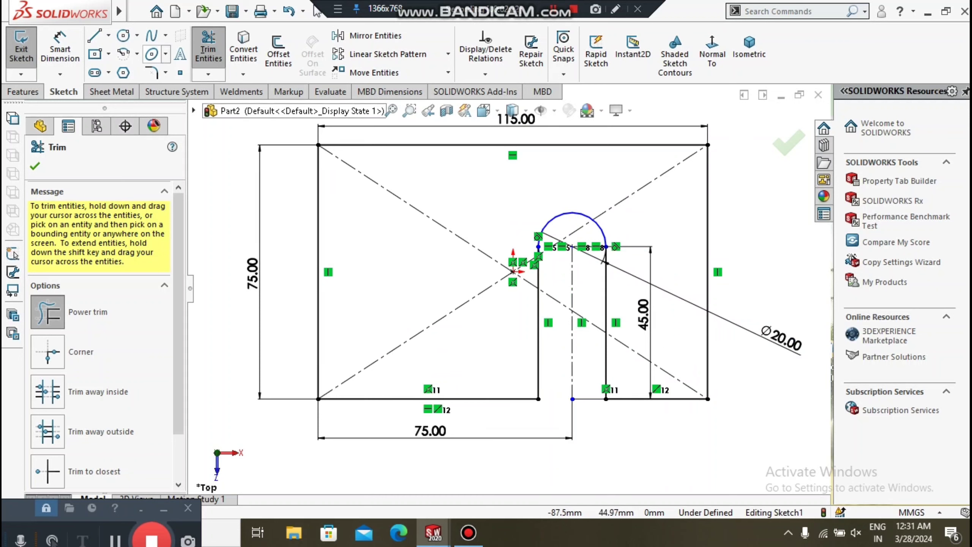
Draw two circles about 10 mm in diameter, one directly below the other, between the slot and the rectangle's right edge.
{"action": "left_click", "coordinate": [123, 36]}
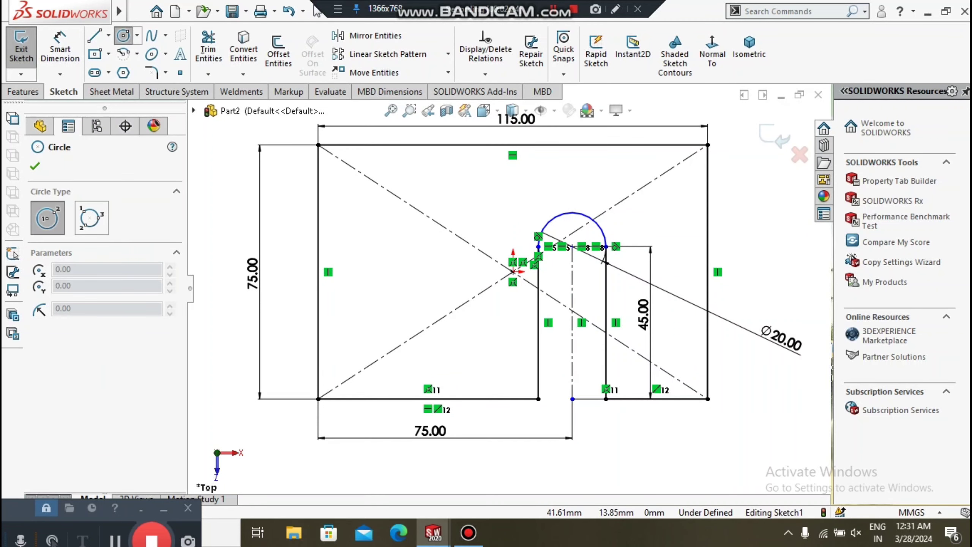
{"action": "left_click", "coordinate": [654, 226]}
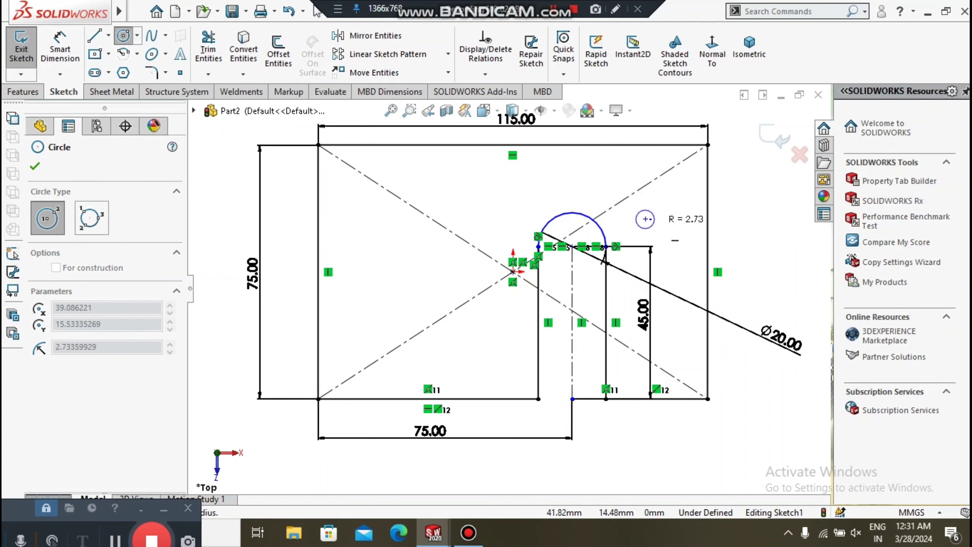
{"action": "left_click", "coordinate": [663, 219]}
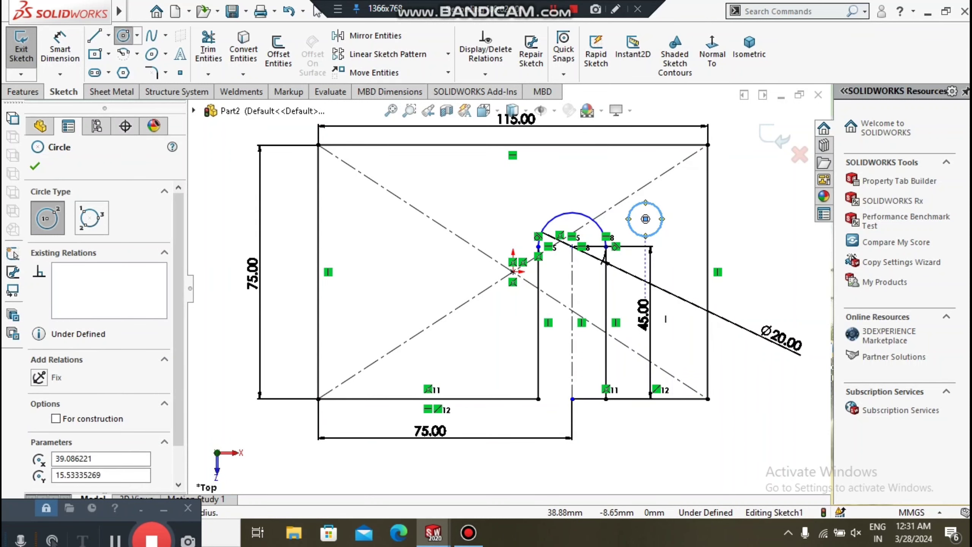
{"action": "scroll", "coordinate": [683, 303], "scroll_direction": "down", "scroll_amount": 5}
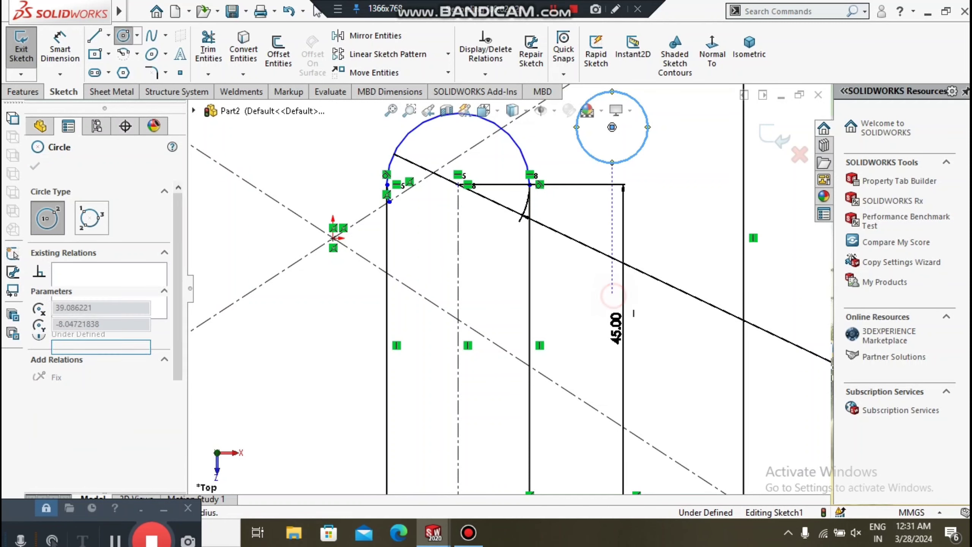
{"action": "left_click", "coordinate": [612, 294]}
{"action": "left_click", "coordinate": [637, 320]}
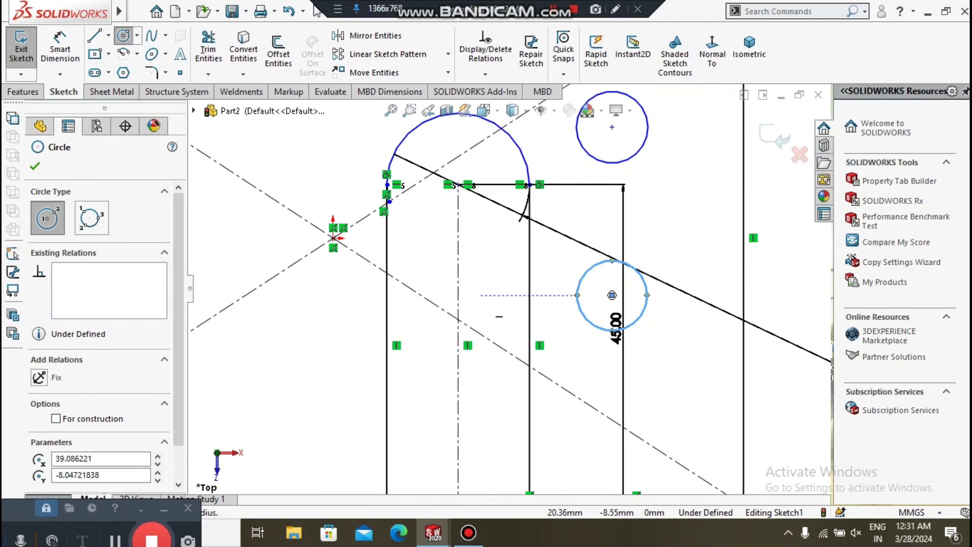
{"action": "left_click", "coordinate": [318, 11]}
{"action": "scroll", "coordinate": [497, 264], "scroll_direction": "up", "scroll_amount": 5}
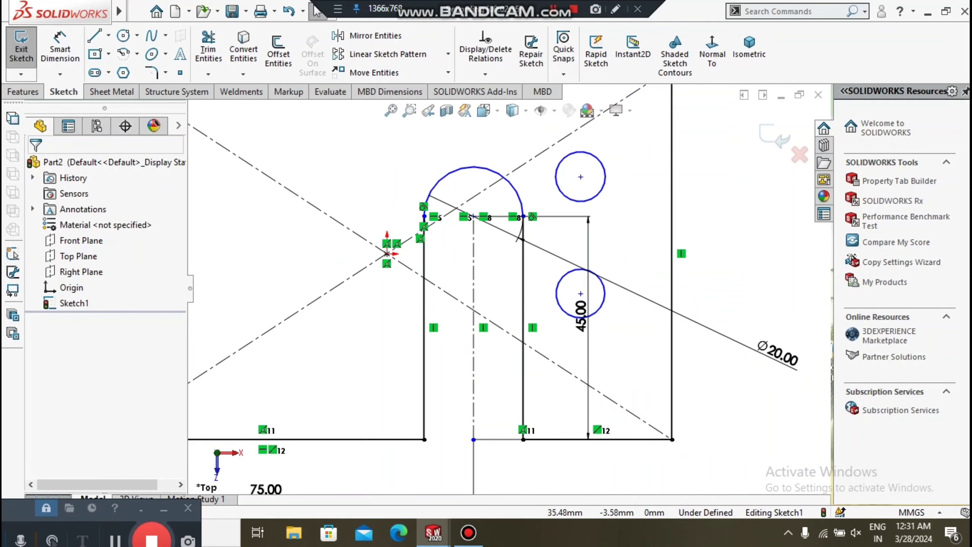
Dimension the upper small circle's diameter and set it to 8 mm.
{"action": "left_click", "coordinate": [60, 53]}
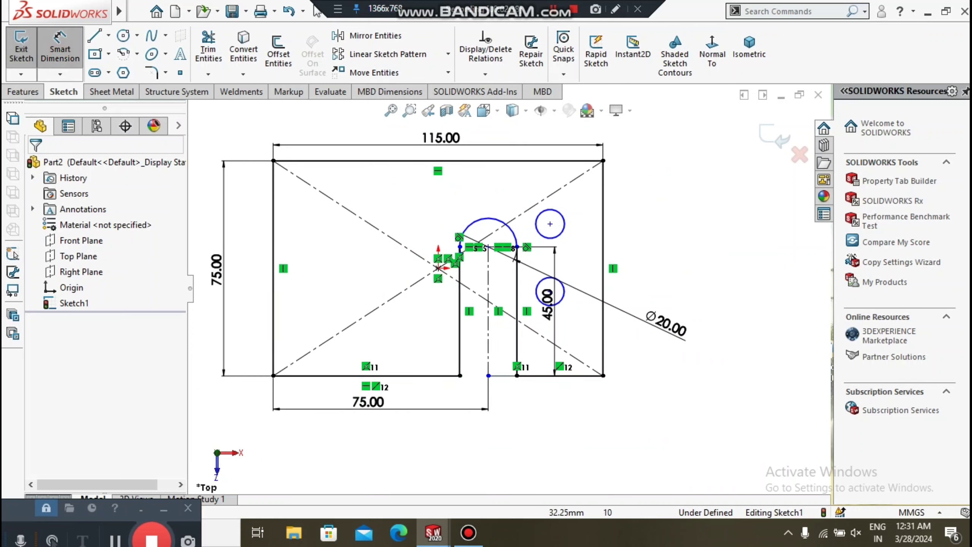
{"action": "left_click", "coordinate": [564, 231]}
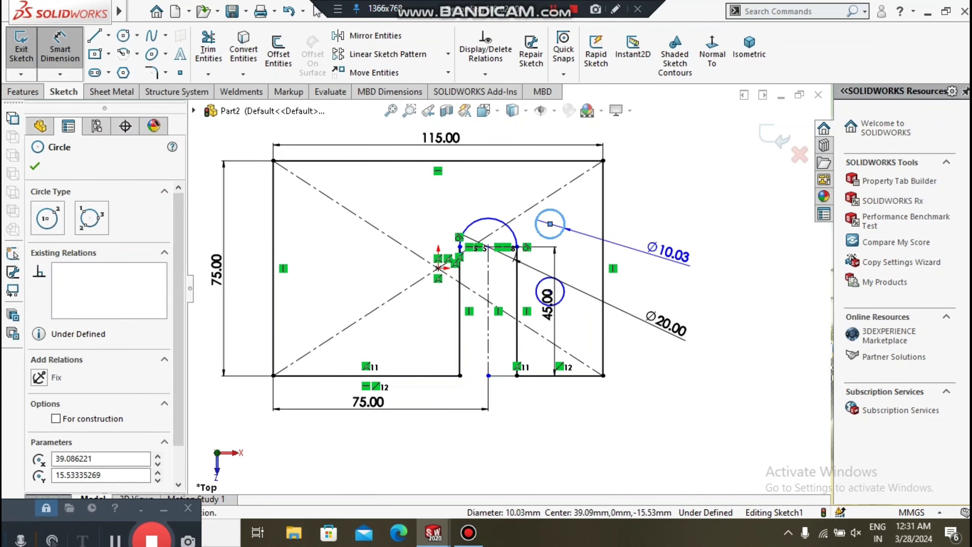
{"action": "left_click", "coordinate": [668, 255]}
{"action": "type", "text": "8"}
{"action": "key", "text": "Return"}
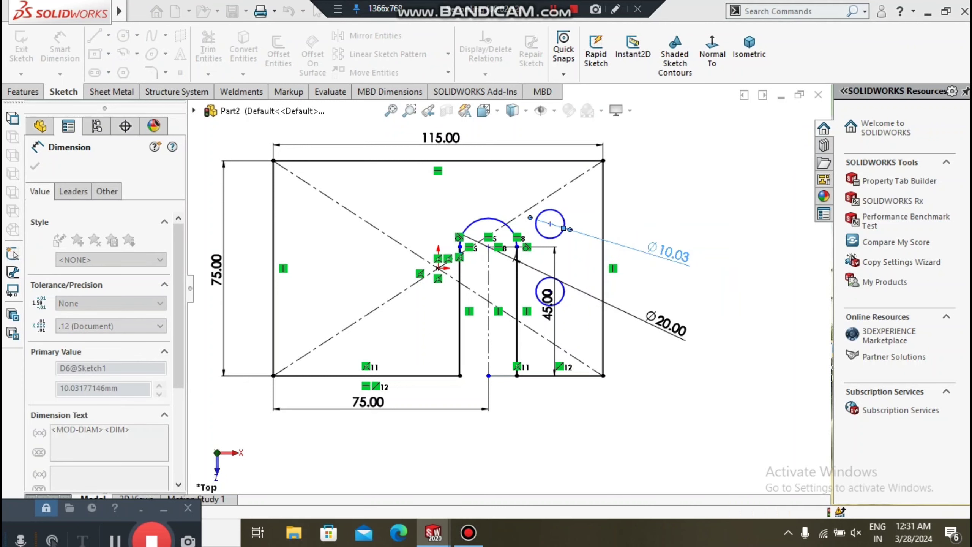
{"action": "left_click", "coordinate": [700, 202]}
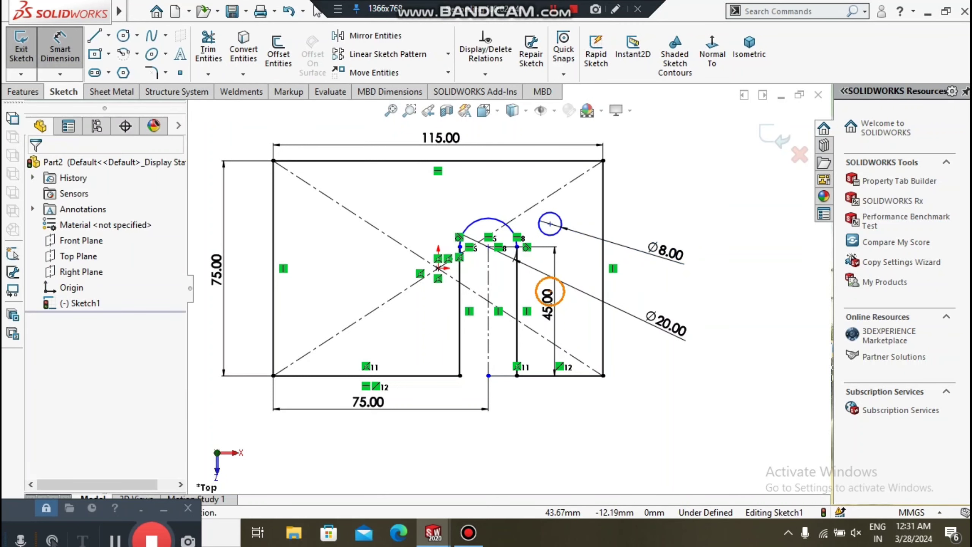
Dimension the lower small circle's diameter and set it to 8 mm.
{"action": "left_click", "coordinate": [564, 303]}
{"action": "left_click", "coordinate": [672, 406]}
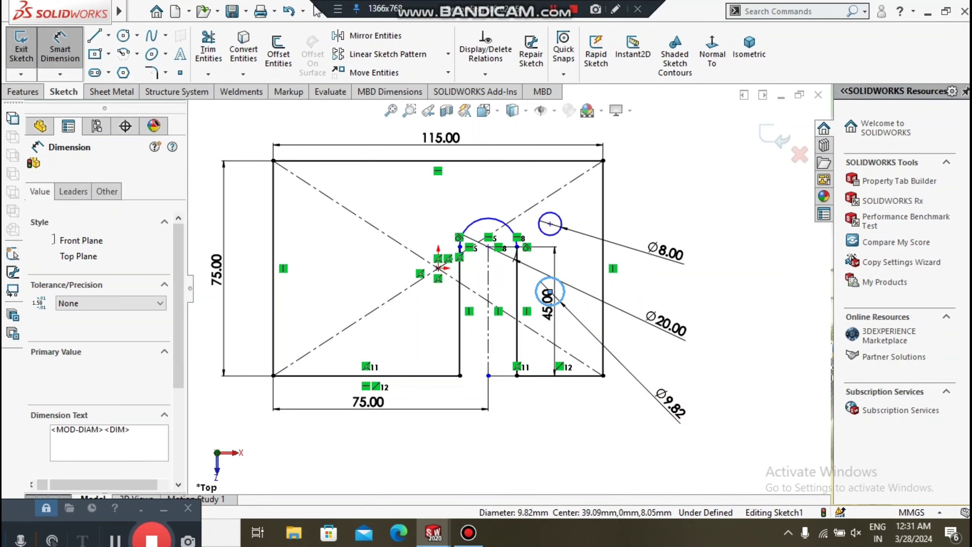
{"action": "type", "text": "8"}
{"action": "key", "text": "Return"}
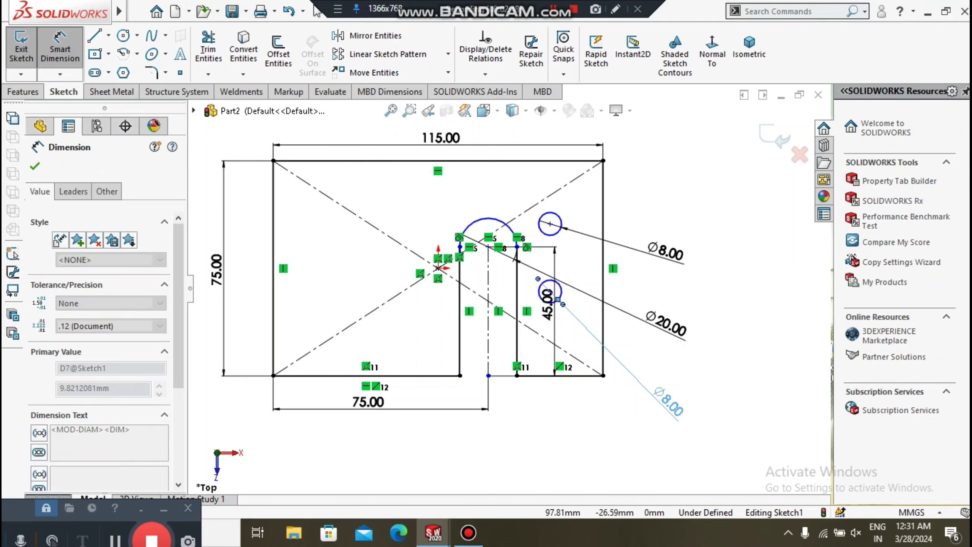
{"action": "left_click", "coordinate": [720, 346]}
Dimension the vertical distance from the rectangle's top edge to the upper small circle's centre as 18 mm.
{"action": "left_click", "coordinate": [550, 161]}
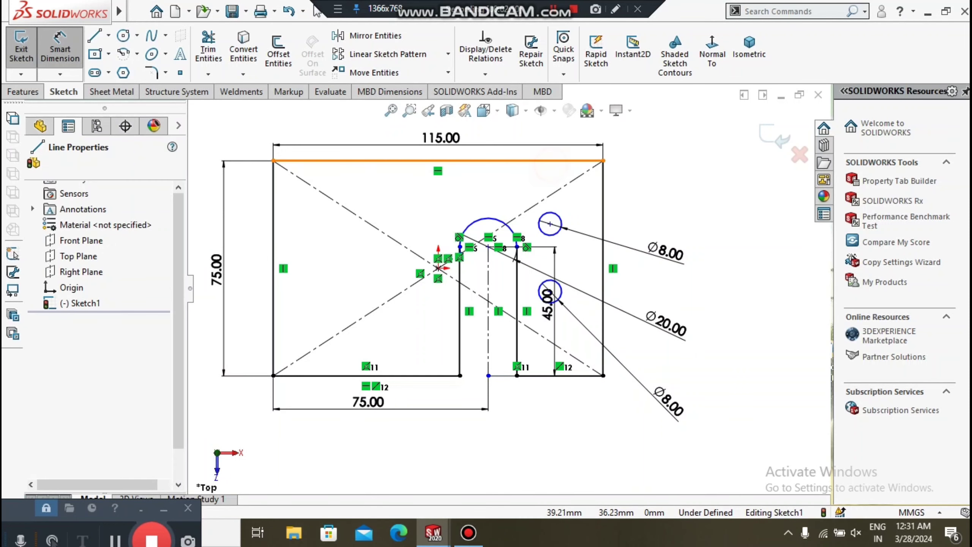
{"action": "left_click", "coordinate": [550, 224]}
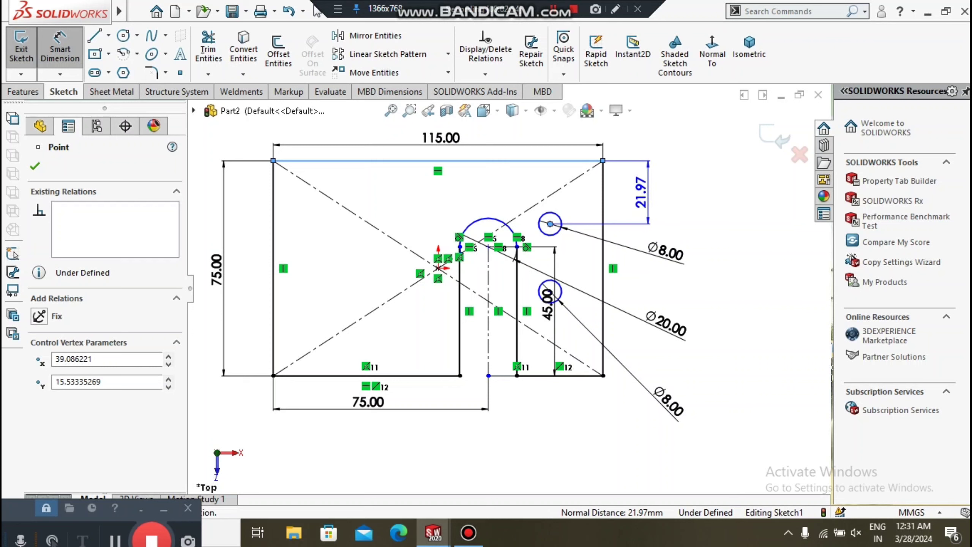
{"action": "left_click", "coordinate": [648, 192]}
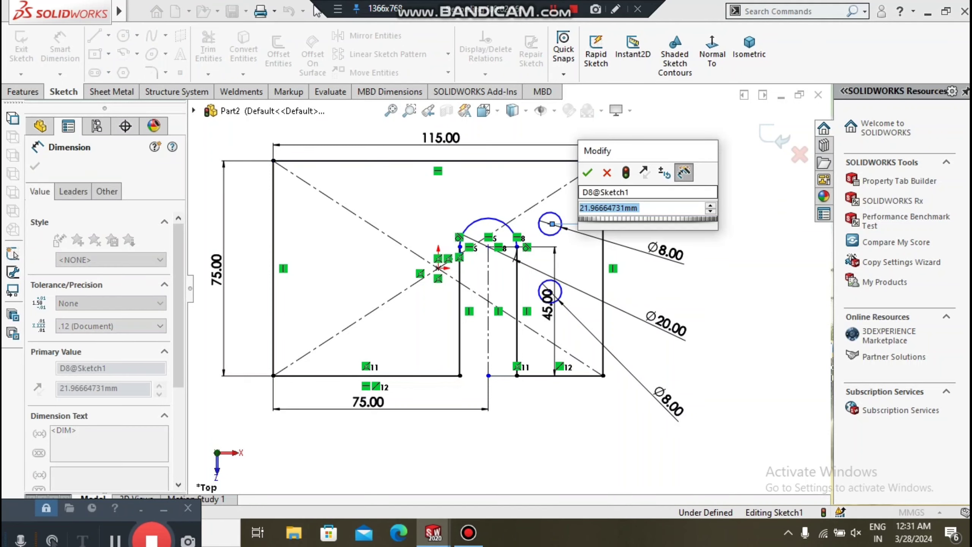
{"action": "type", "text": "18"}
{"action": "key", "text": "Return"}
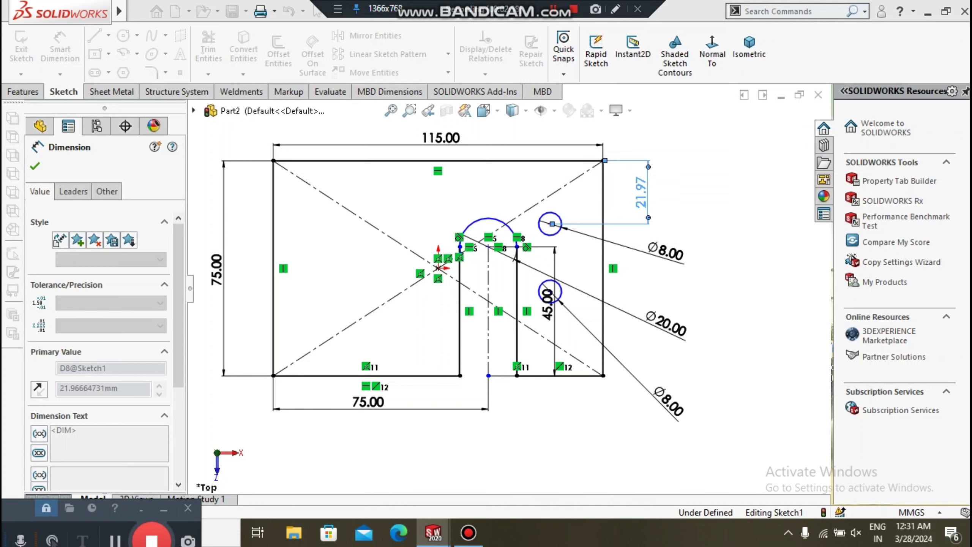
{"action": "key", "text": "Escape"}
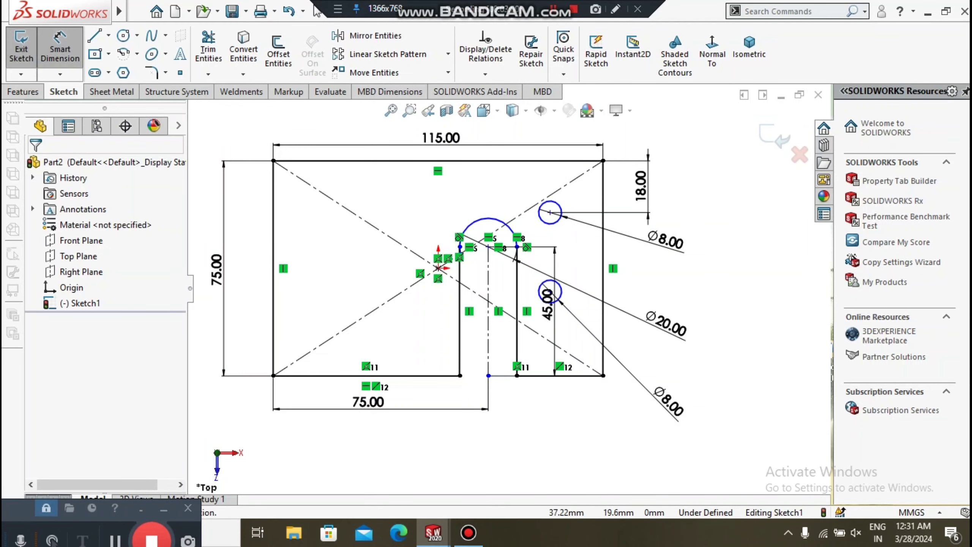
Dimension the horizontal distance from the upper small circle's centre to the rectangle's right edge as 19 mm.
{"action": "left_click", "coordinate": [550, 212]}
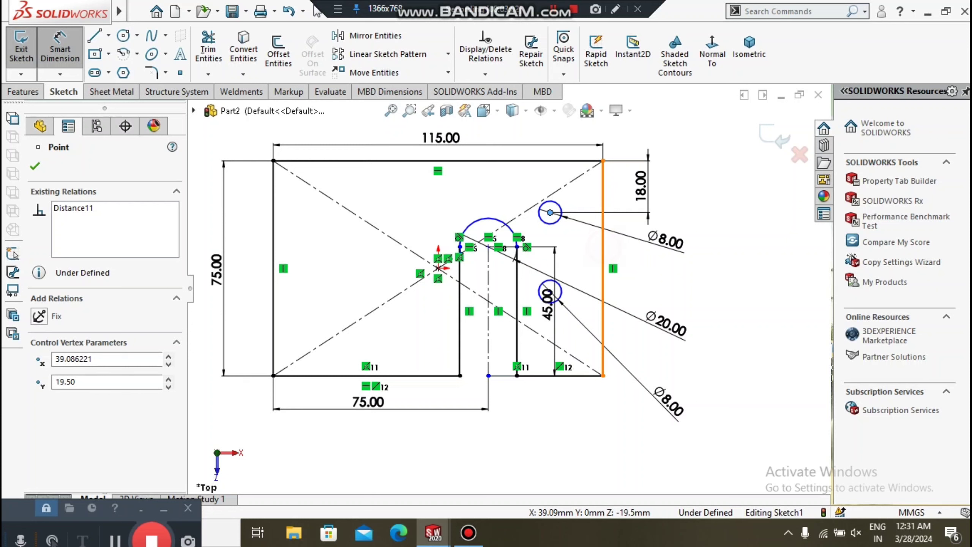
{"action": "left_click", "coordinate": [603, 247]}
{"action": "left_click", "coordinate": [585, 186]}
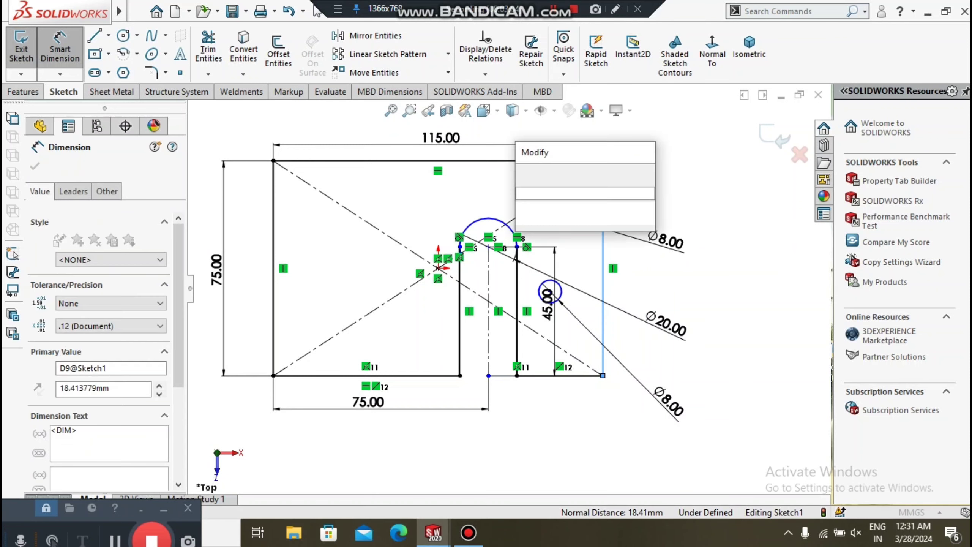
{"action": "type", "text": "18"}
{"action": "key", "text": "Return"}
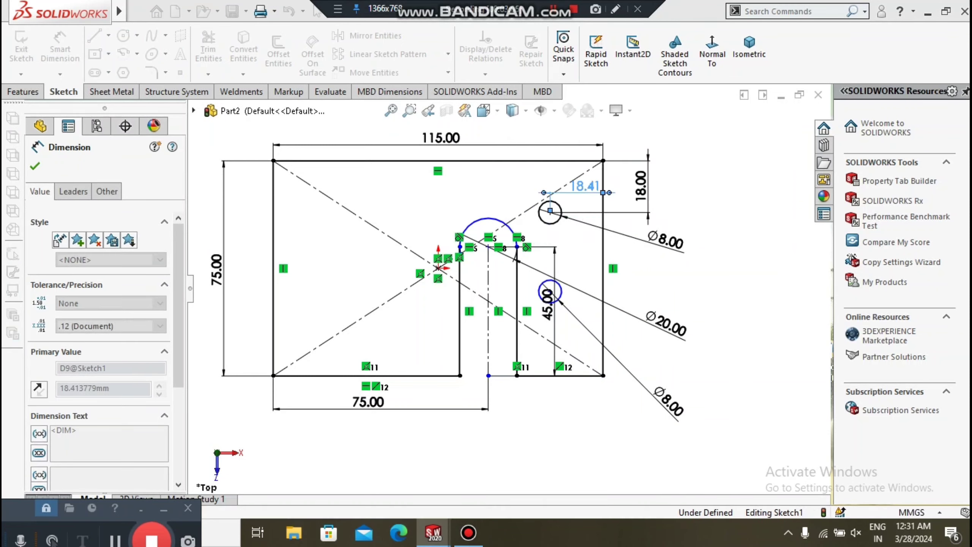
{"action": "left_click", "coordinate": [715, 228]}
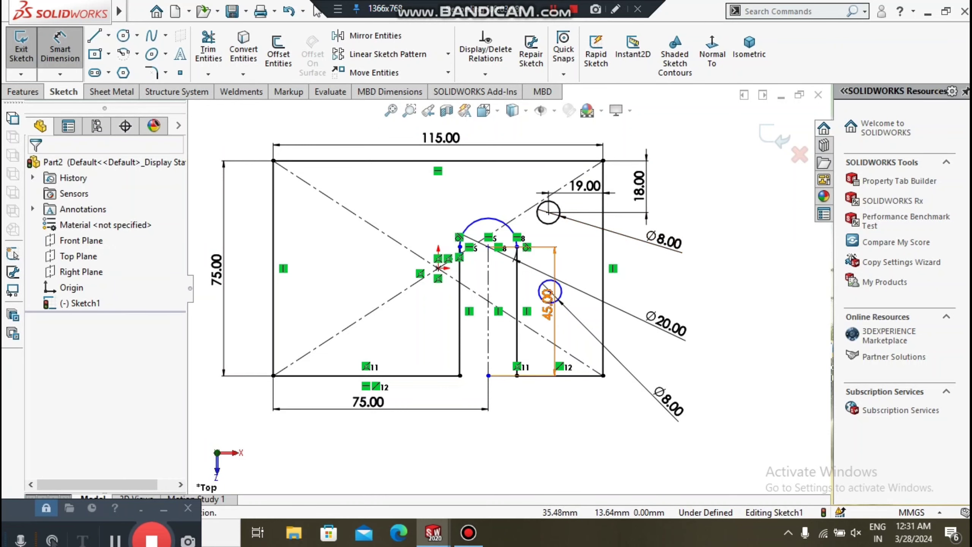
Draw a centerline from the upper small circle's centre to the lower small circle's centre.
{"action": "scroll", "coordinate": [543, 252], "scroll_direction": "down", "scroll_amount": 2}
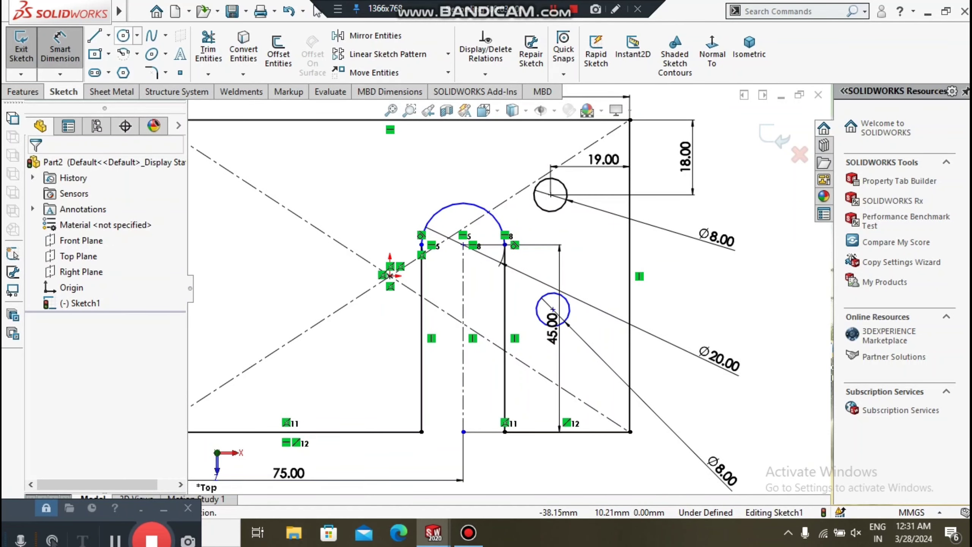
{"action": "left_click", "coordinate": [108, 35]}
{"action": "left_click", "coordinate": [132, 54]}
{"action": "scroll", "coordinate": [570, 292], "scroll_direction": "down", "scroll_amount": 2}
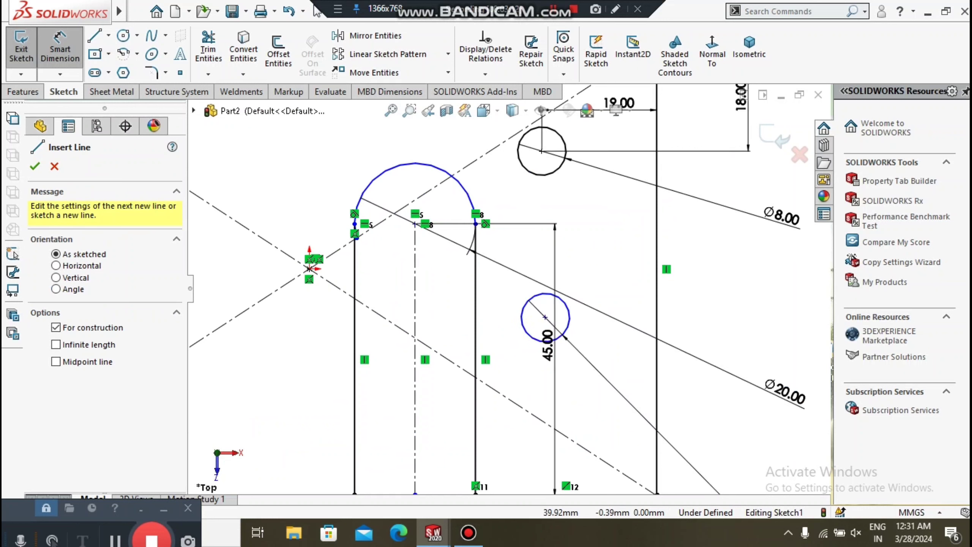
{"action": "left_click", "coordinate": [541, 151]}
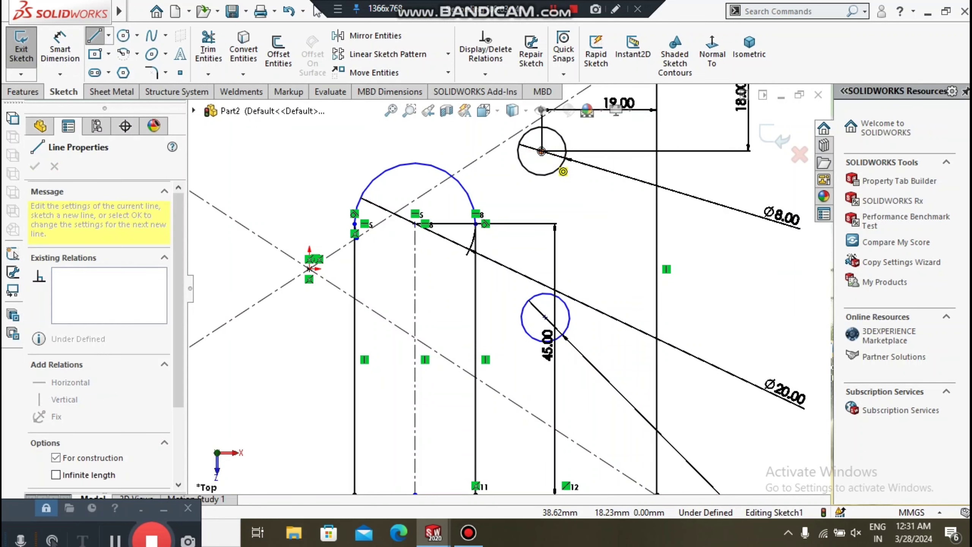
{"action": "left_click", "coordinate": [545, 317]}
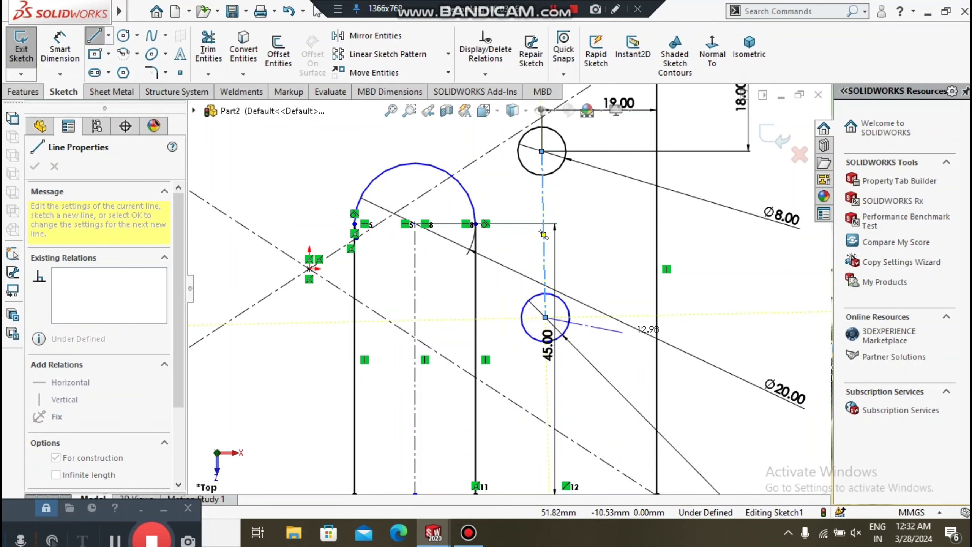
{"action": "key", "text": "Escape"}
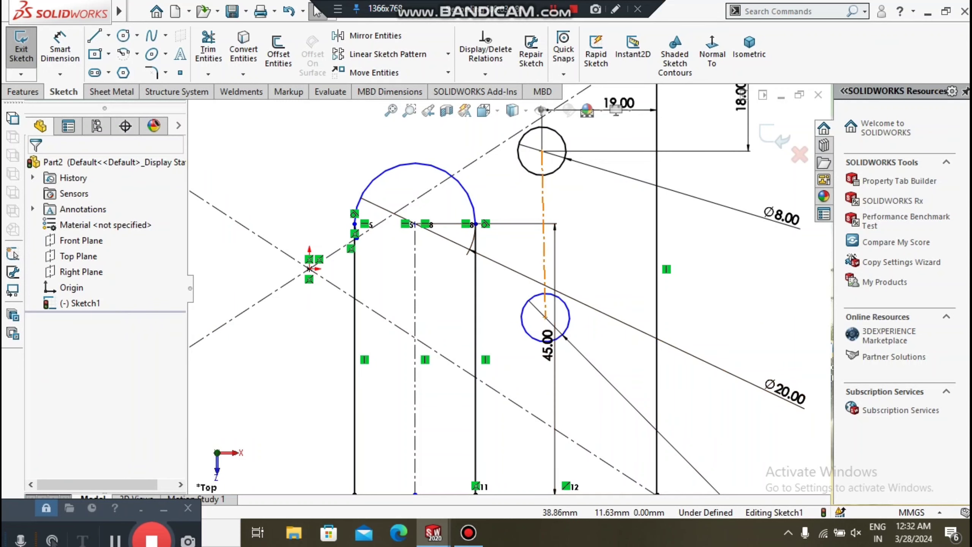
Make the centerline between the two small circles vertical.
{"action": "left_click", "coordinate": [543, 199]}
{"action": "left_click", "coordinate": [612, 133]}
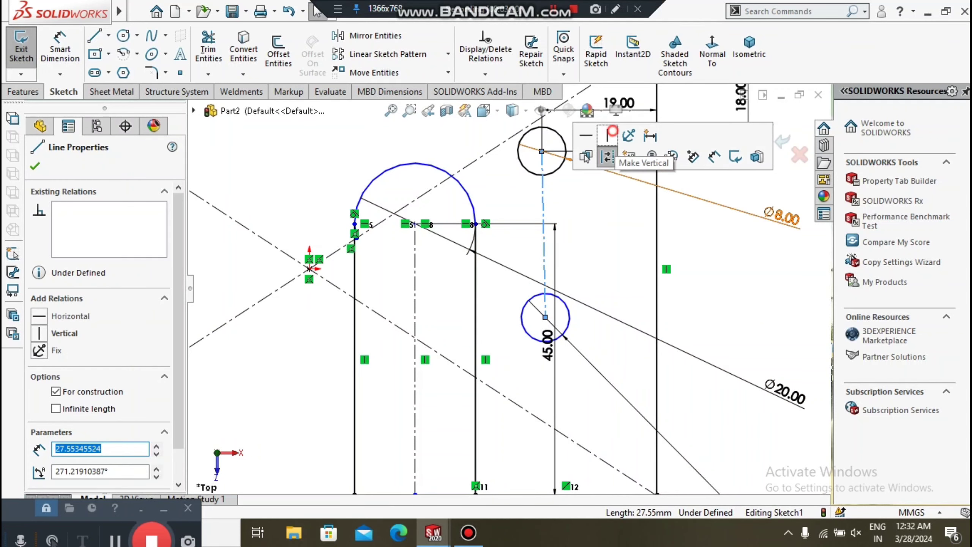
{"action": "left_click", "coordinate": [621, 256]}
Dimension the vertical centerline between the two small circles and set its length to 38 mm.
{"action": "scroll", "coordinate": [609, 254], "scroll_direction": "up", "scroll_amount": 3}
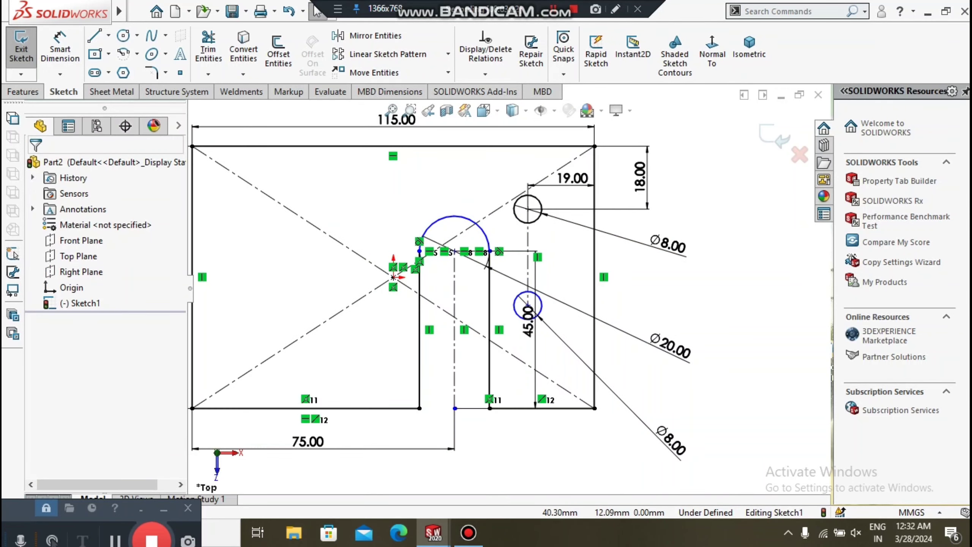
{"action": "left_click", "coordinate": [528, 239]}
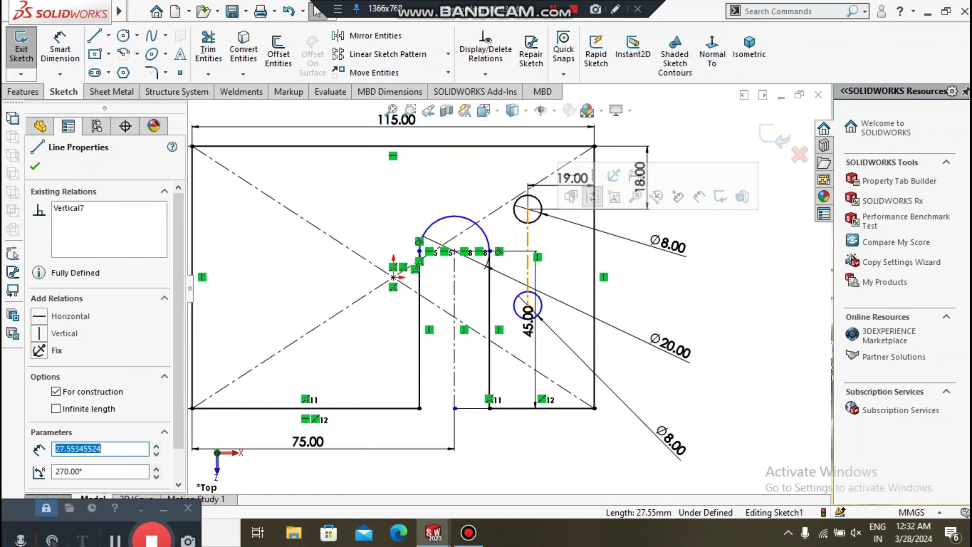
{"action": "left_click", "coordinate": [60, 49]}
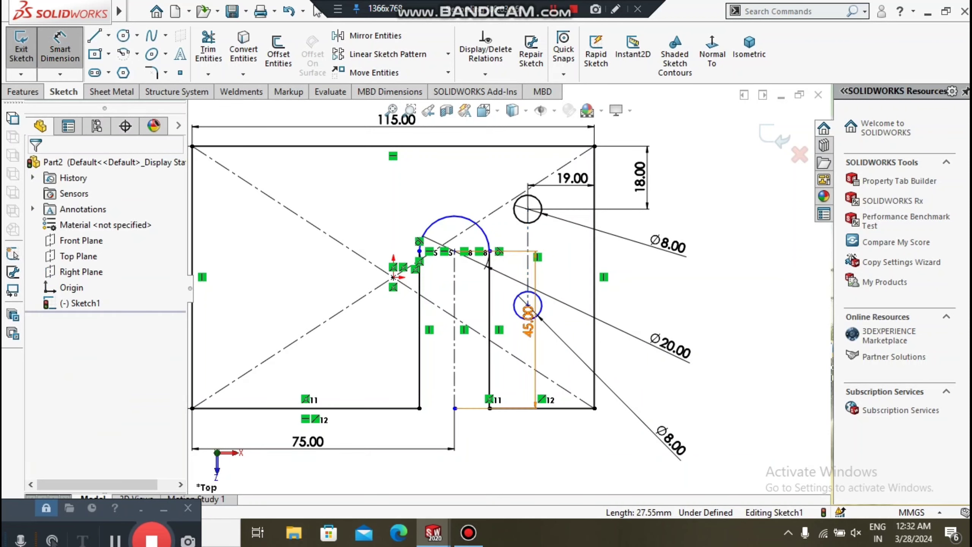
{"action": "left_click", "coordinate": [527, 238]}
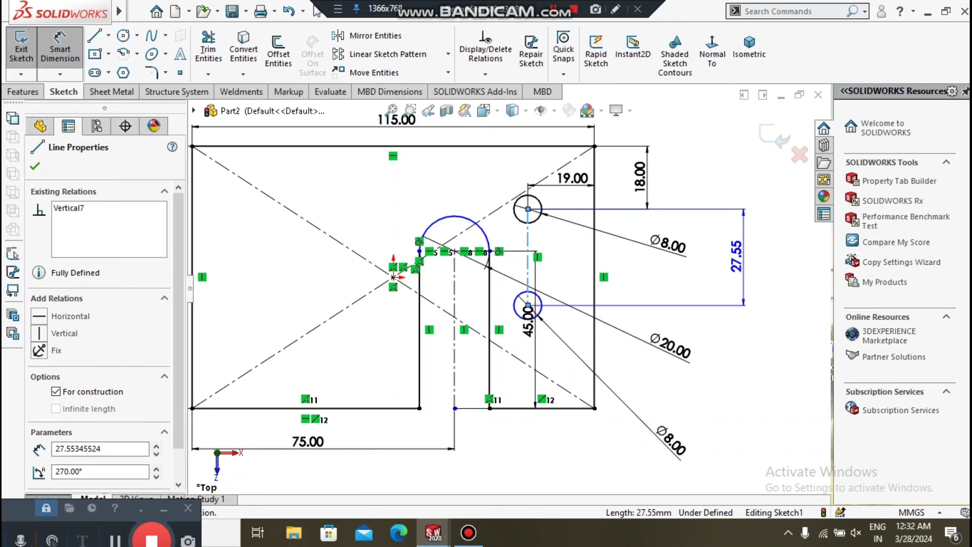
{"action": "left_click", "coordinate": [745, 257]}
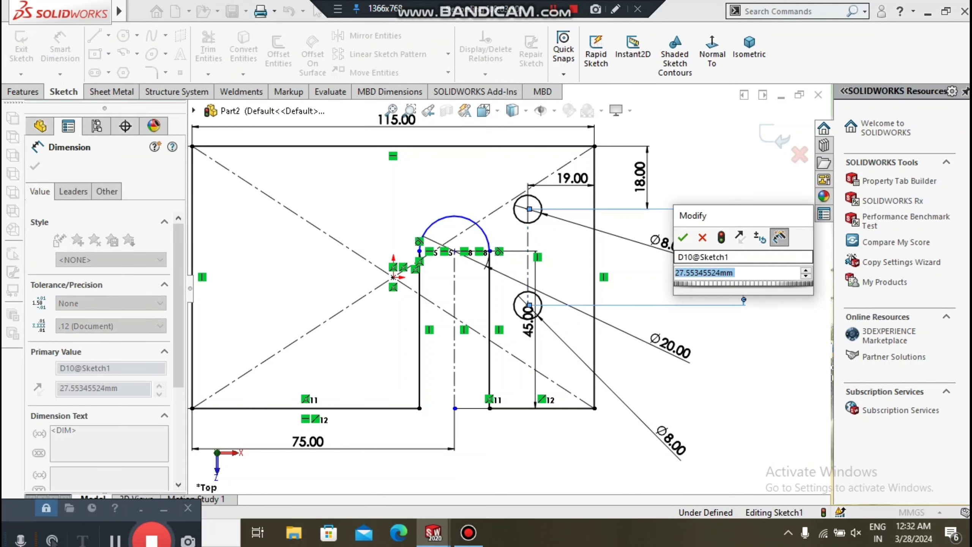
{"action": "type", "text": "40"}
{"action": "key", "text": "Return"}
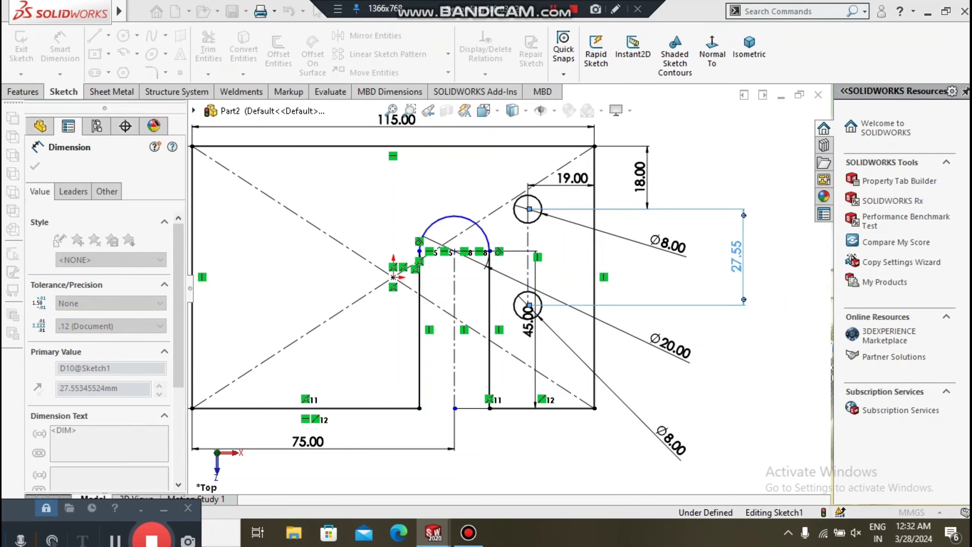
{"action": "key", "text": "Escape"}
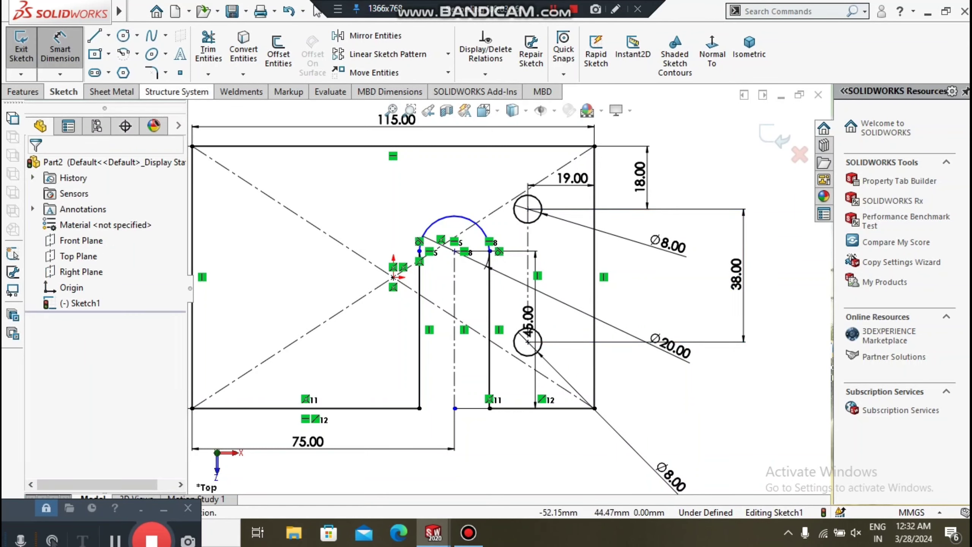
Offset the centerline between the small circles by 38 mm toward the rectangle's centre, across the slot.
{"action": "left_click", "coordinate": [278, 50]}
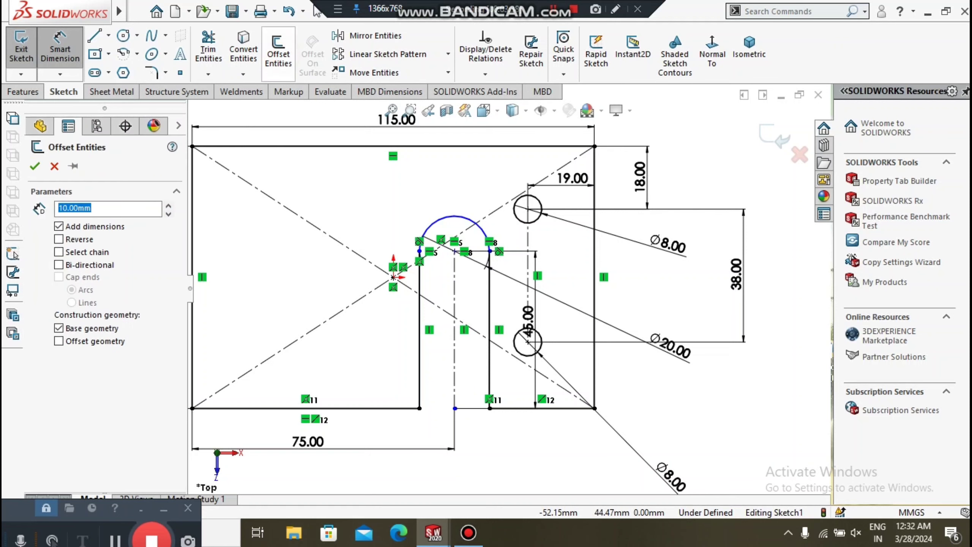
{"action": "type", "text": "38"}
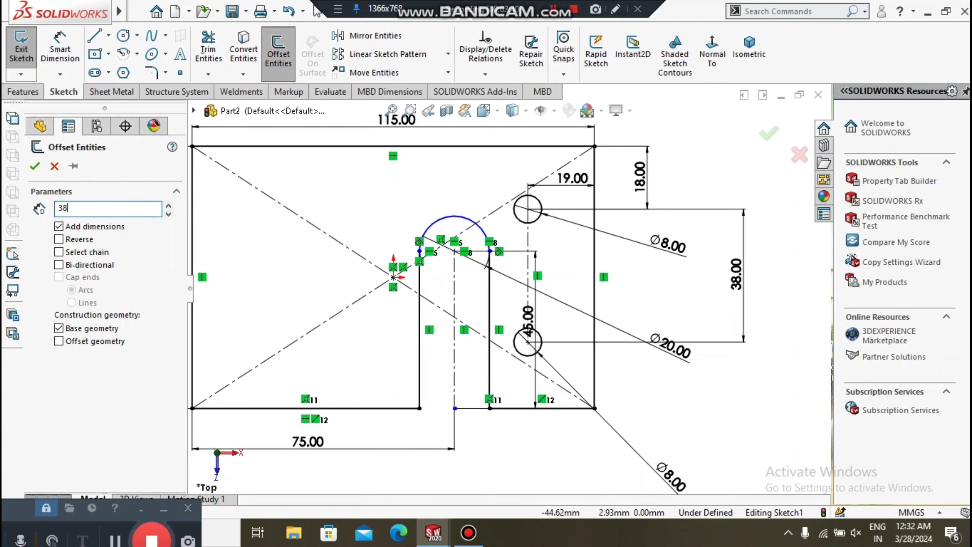
{"action": "key", "text": "Return"}
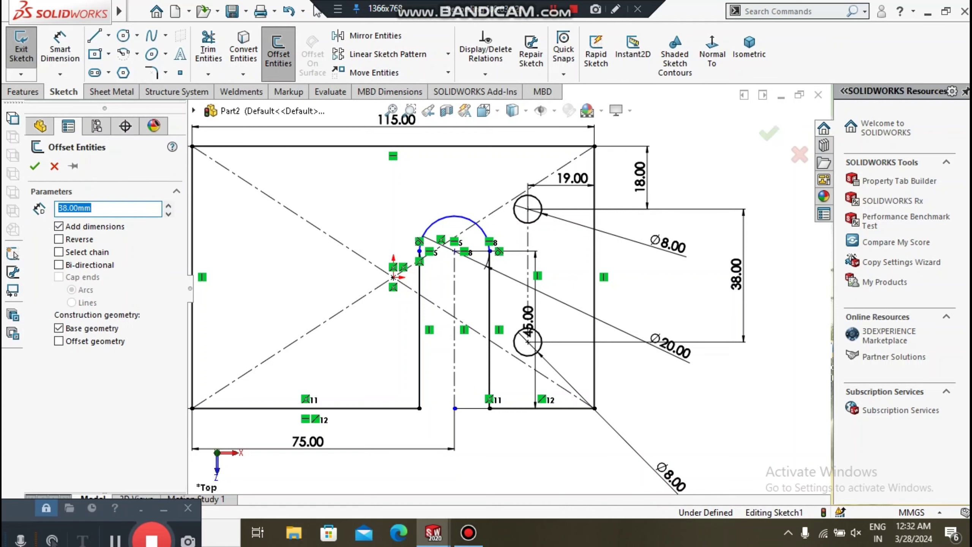
{"action": "left_click", "coordinate": [528, 275]}
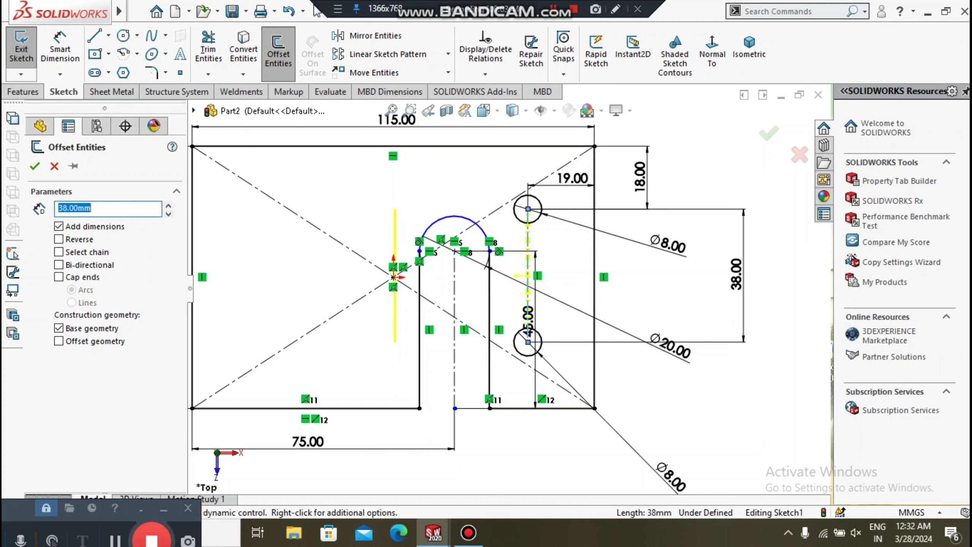
{"action": "left_click", "coordinate": [35, 166]}
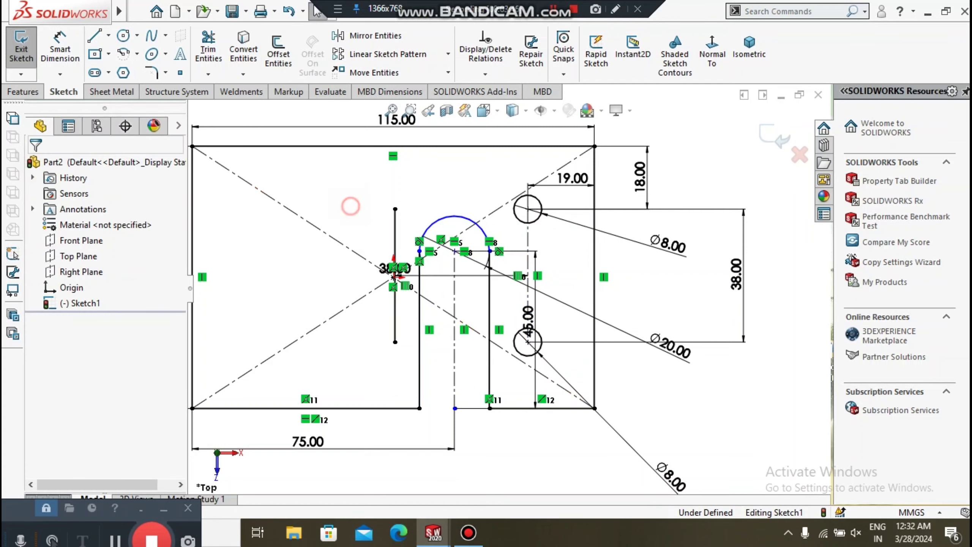
Convert the offset vertical line near the rectangle's centre to construction geometry.
{"action": "left_click", "coordinate": [395, 222]}
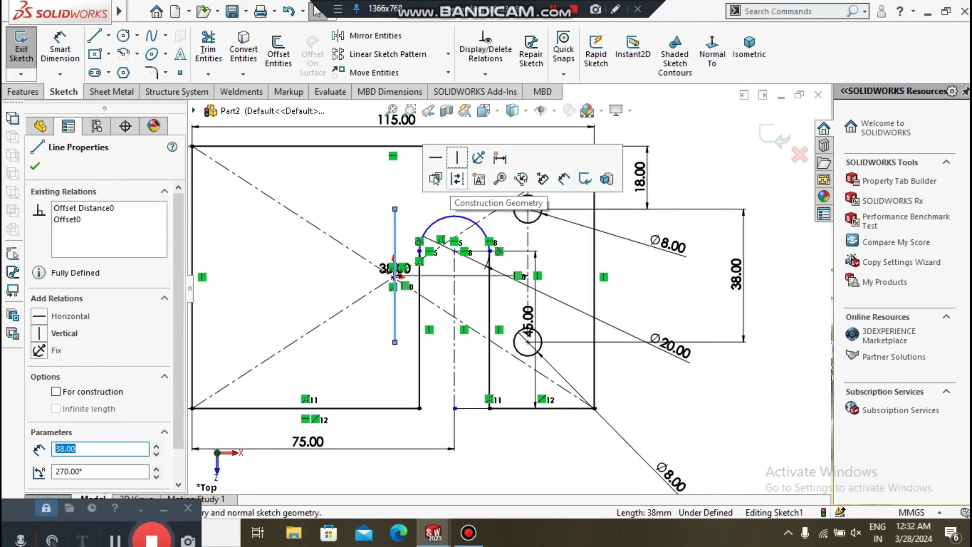
{"action": "left_click", "coordinate": [458, 174]}
{"action": "left_click", "coordinate": [350, 198]}
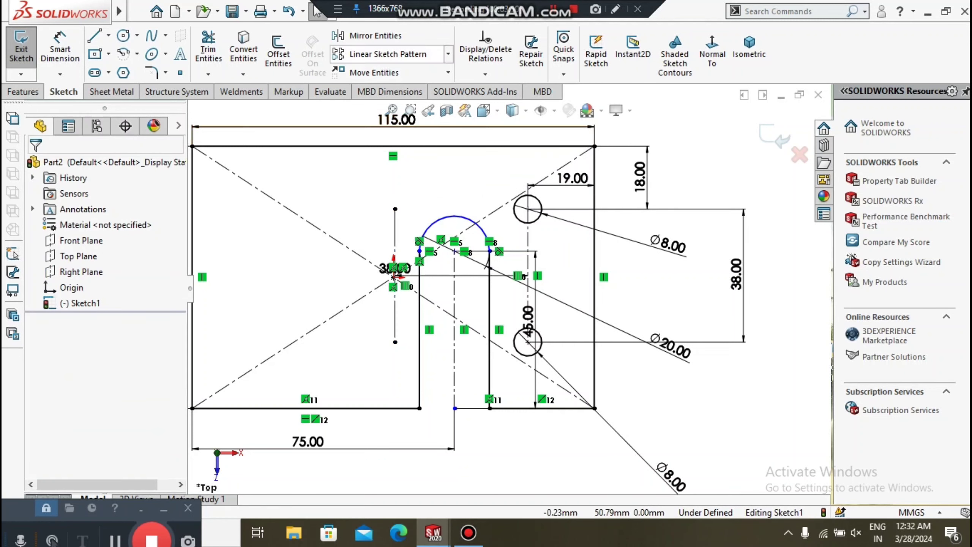
Copy both 8 mm circles, keeping relations, from the upper circle's centre to the upper endpoint of the offset construction line.
{"action": "left_click", "coordinate": [448, 72]}
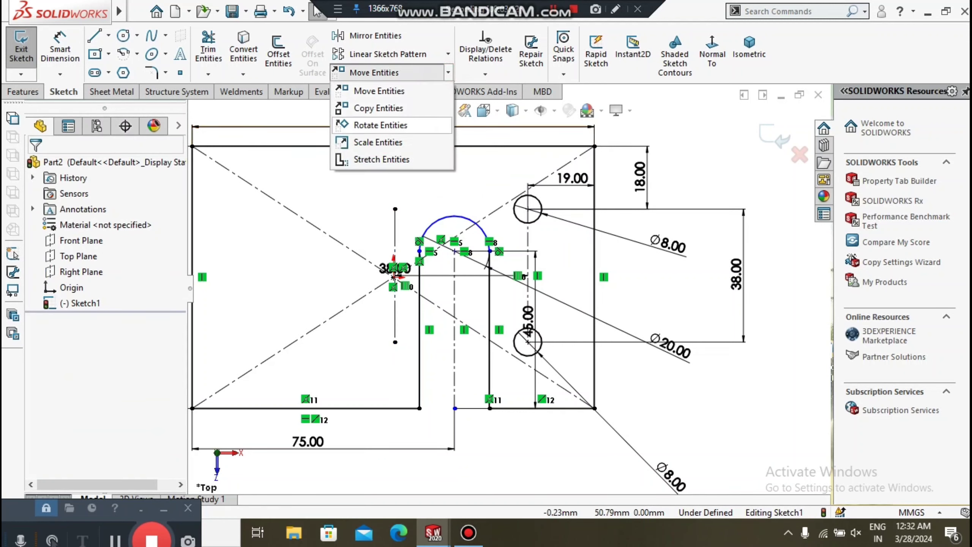
{"action": "left_click", "coordinate": [379, 108]}
{"action": "left_click", "coordinate": [536, 200]}
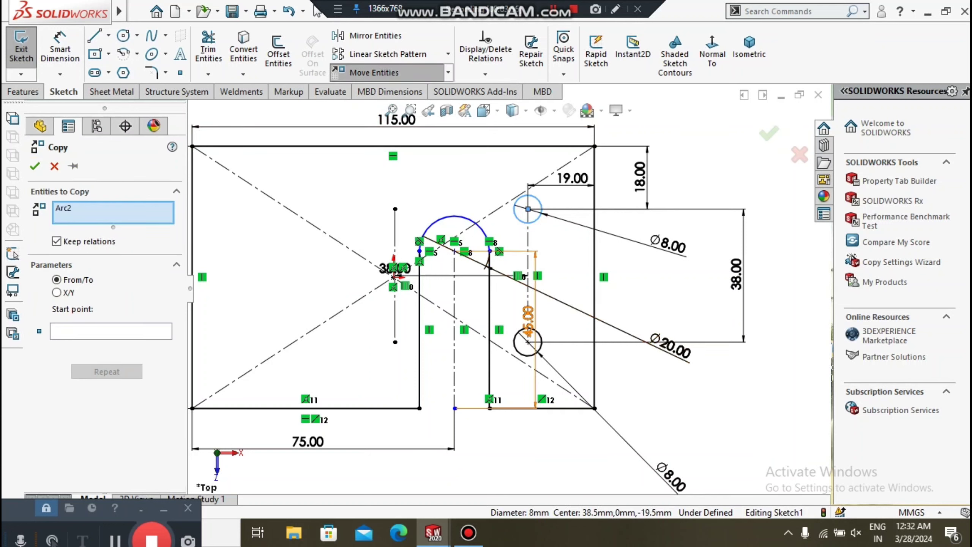
{"action": "left_click", "coordinate": [542, 337]}
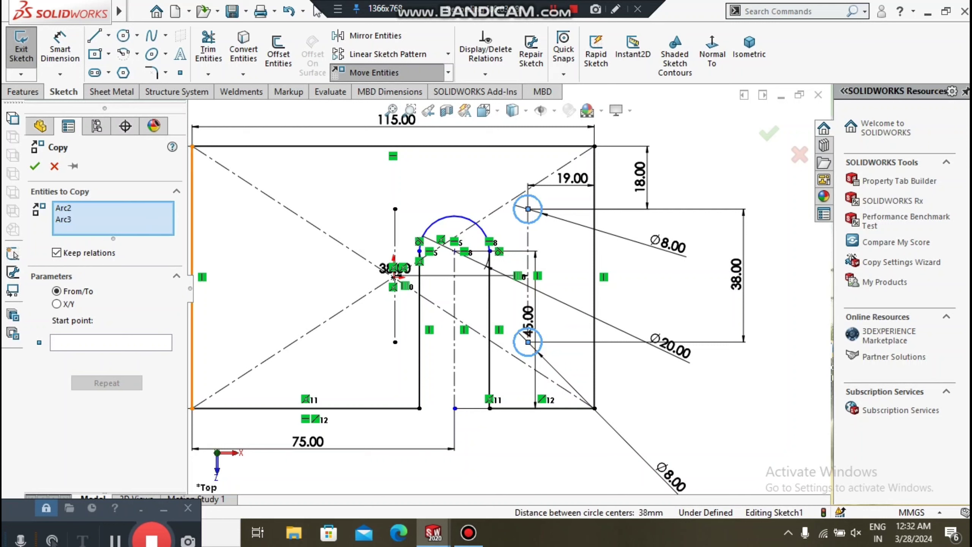
{"action": "left_click", "coordinate": [136, 342]}
{"action": "left_click", "coordinate": [529, 209]}
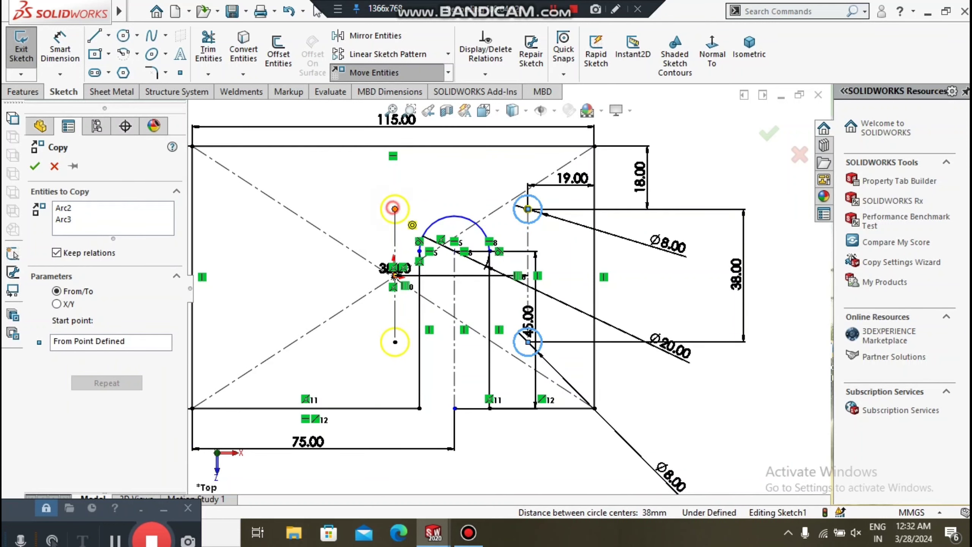
{"action": "left_click", "coordinate": [395, 209]}
{"action": "left_click", "coordinate": [317, 11]}
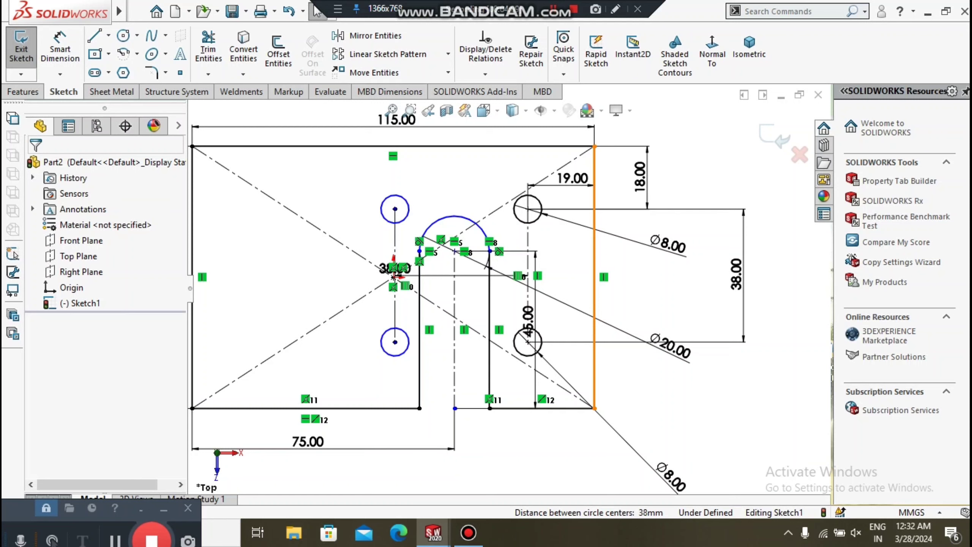
Exit the base sketch and examine where the slot's arc meets its left vertical edge.
{"action": "scroll", "coordinate": [508, 288], "scroll_direction": "up", "scroll_amount": 2}
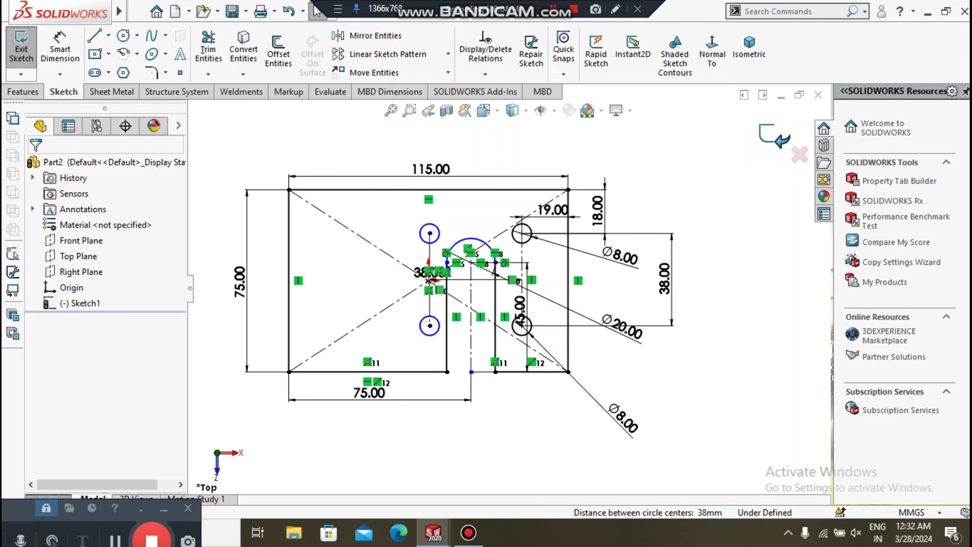
{"action": "left_click", "coordinate": [775, 136]}
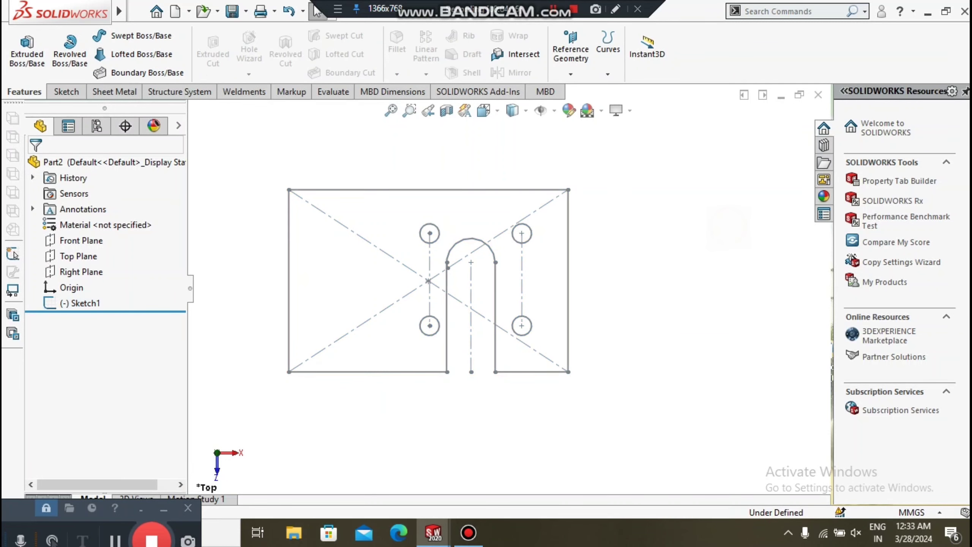
{"action": "scroll", "coordinate": [338, 268], "scroll_direction": "down", "scroll_amount": 1}
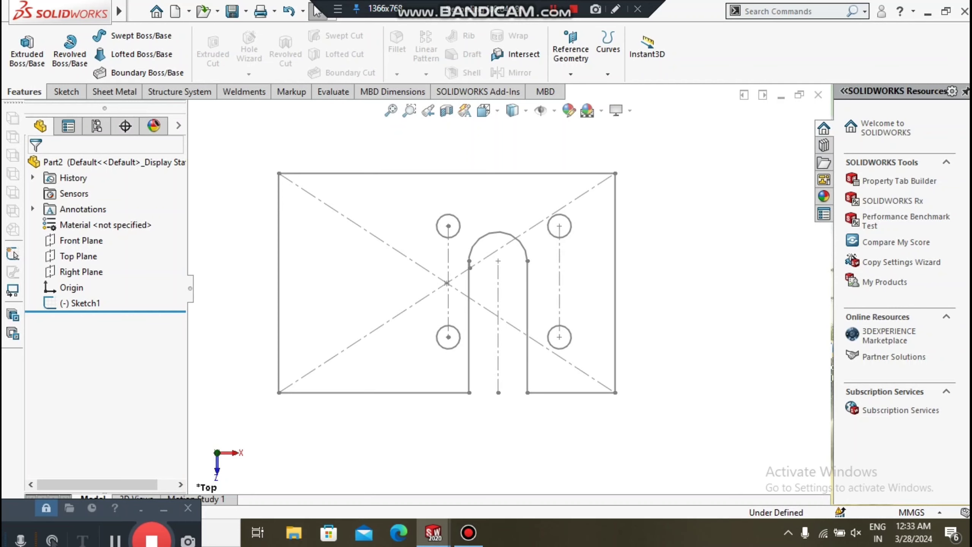
{"action": "scroll", "coordinate": [494, 245], "scroll_direction": "down", "scroll_amount": 6}
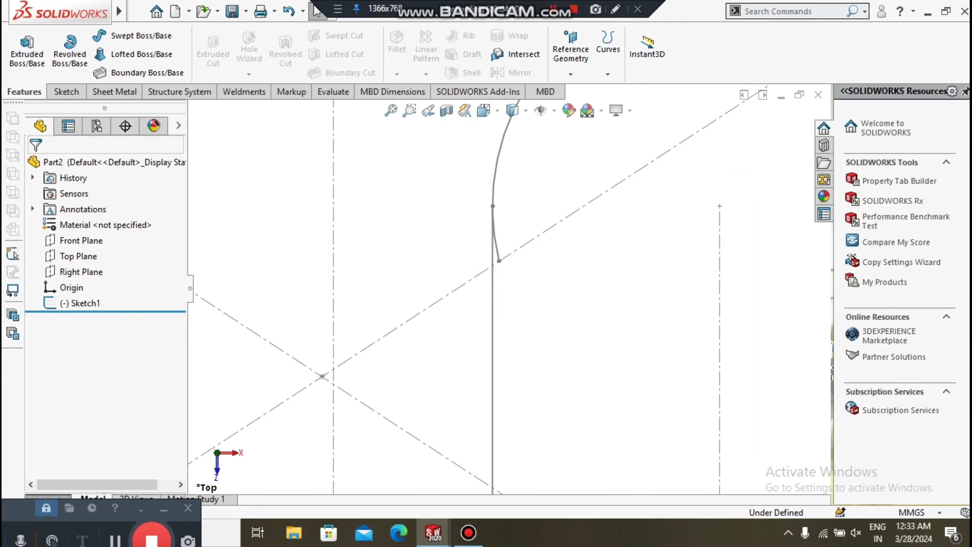
{"action": "scroll", "coordinate": [507, 285], "scroll_direction": "up", "scroll_amount": 7}
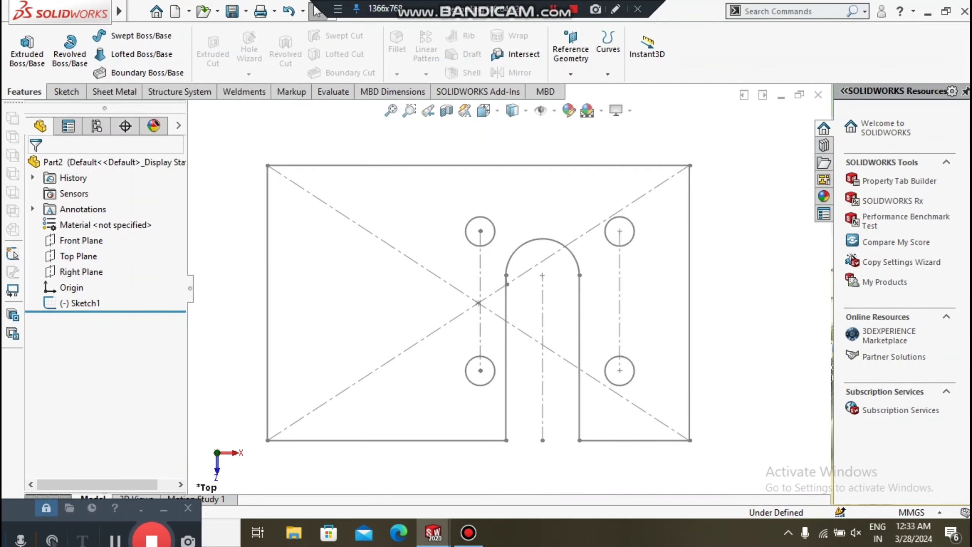
Reopen the base sketch and power trim the stray arc end that runs past the slot's left edge.
{"action": "right_click", "coordinate": [77, 303]}
{"action": "left_click", "coordinate": [94, 202]}
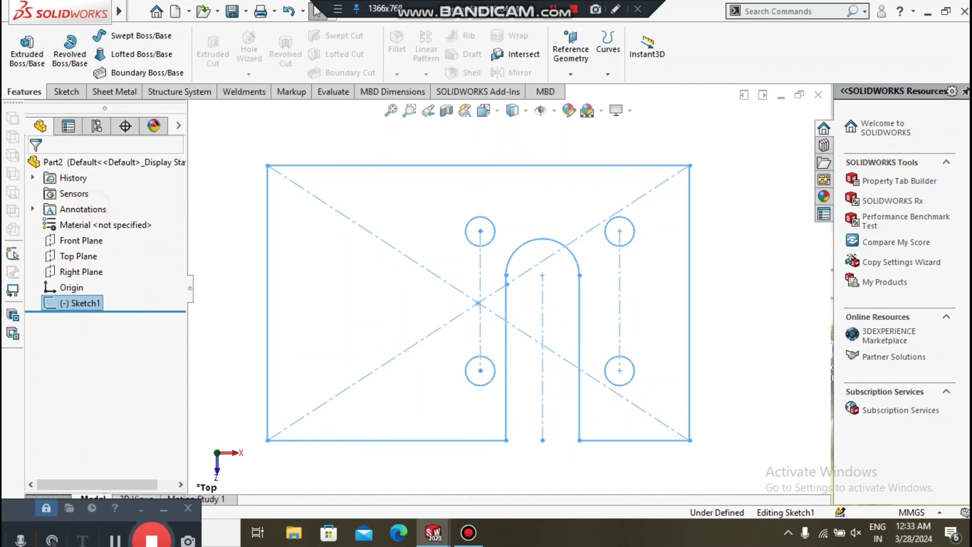
{"action": "scroll", "coordinate": [505, 305], "scroll_direction": "down", "scroll_amount": 6}
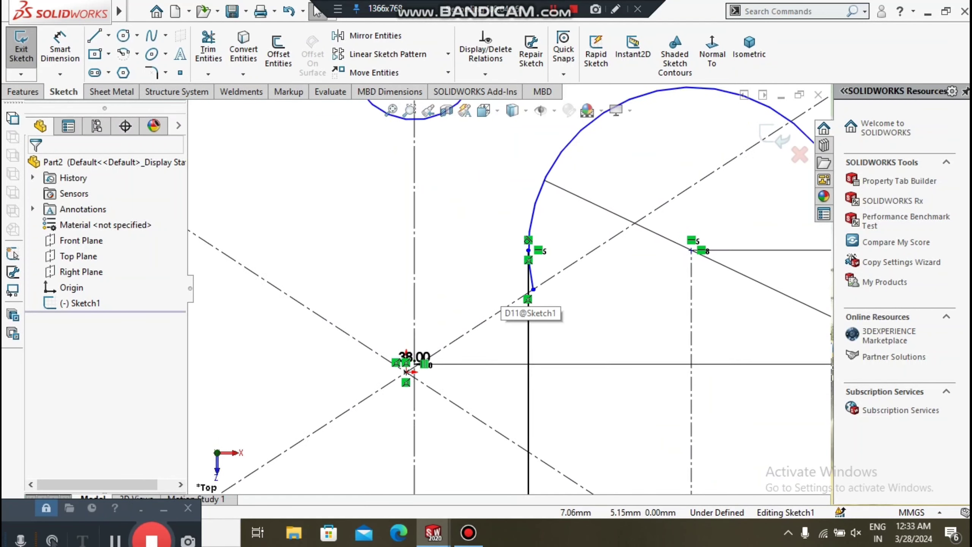
{"action": "scroll", "coordinate": [506, 305], "scroll_direction": "down", "scroll_amount": 3}
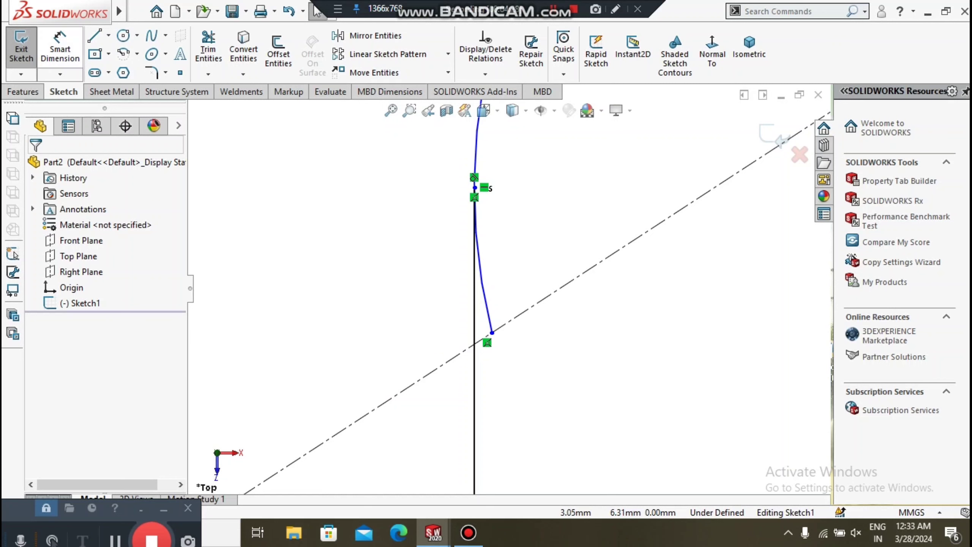
{"action": "left_click", "coordinate": [208, 48]}
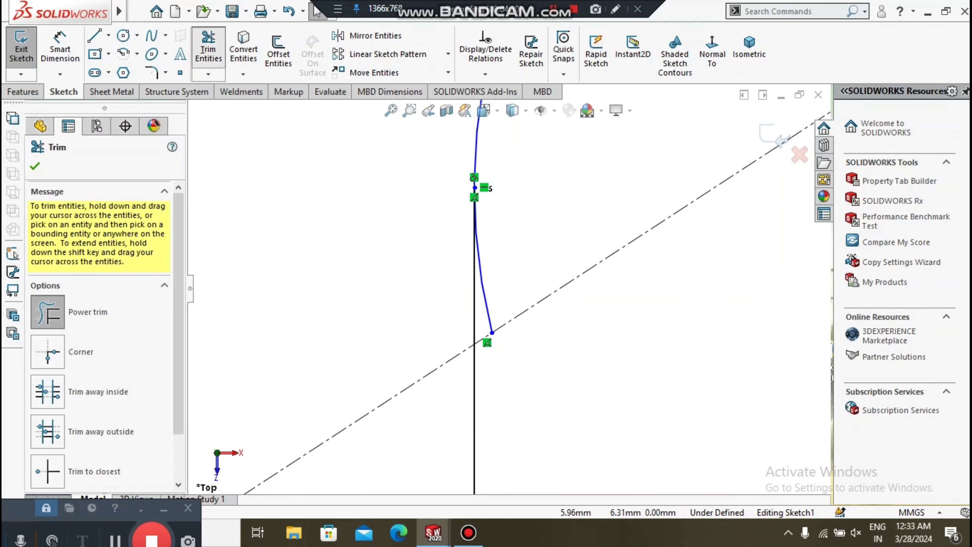
{"action": "left_click_drag", "start_coordinate": [546, 248], "coordinate": [485, 316]}
{"action": "scroll", "coordinate": [454, 328], "scroll_direction": "up", "scroll_amount": 10}
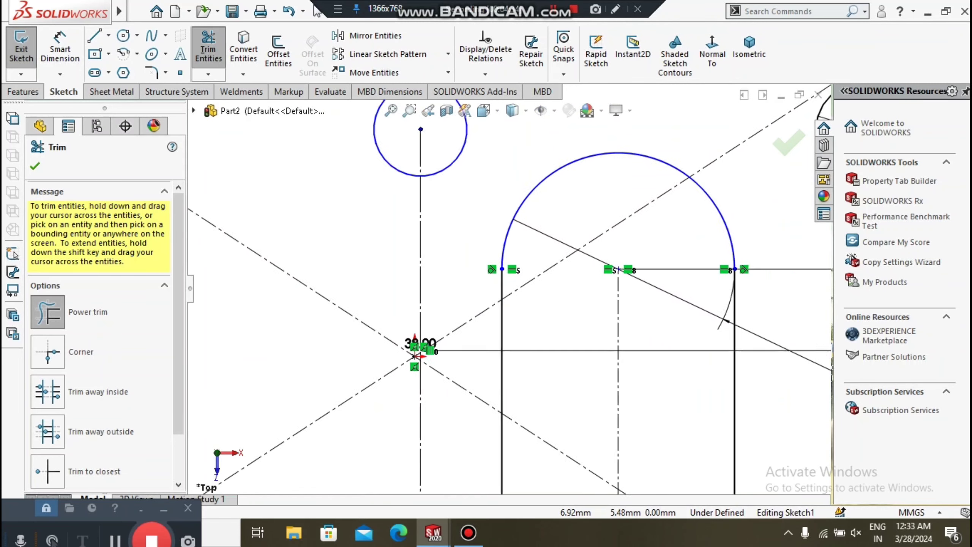
Finish trimming and extrude the slotted plate profile with its four holes as a blind boss 10 mm deep.
{"action": "scroll", "coordinate": [708, 312], "scroll_direction": "down", "scroll_amount": 6}
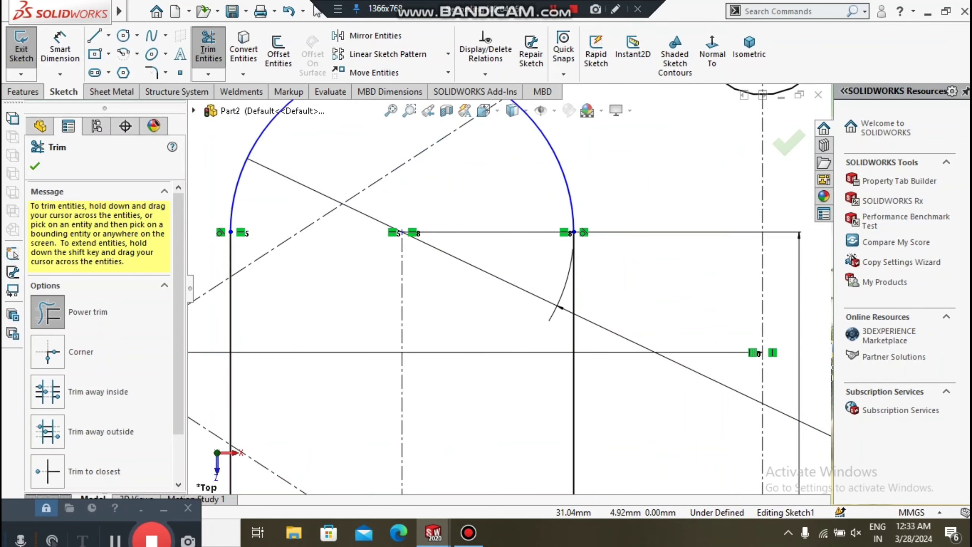
{"action": "scroll", "coordinate": [553, 305], "scroll_direction": "up", "scroll_amount": 10}
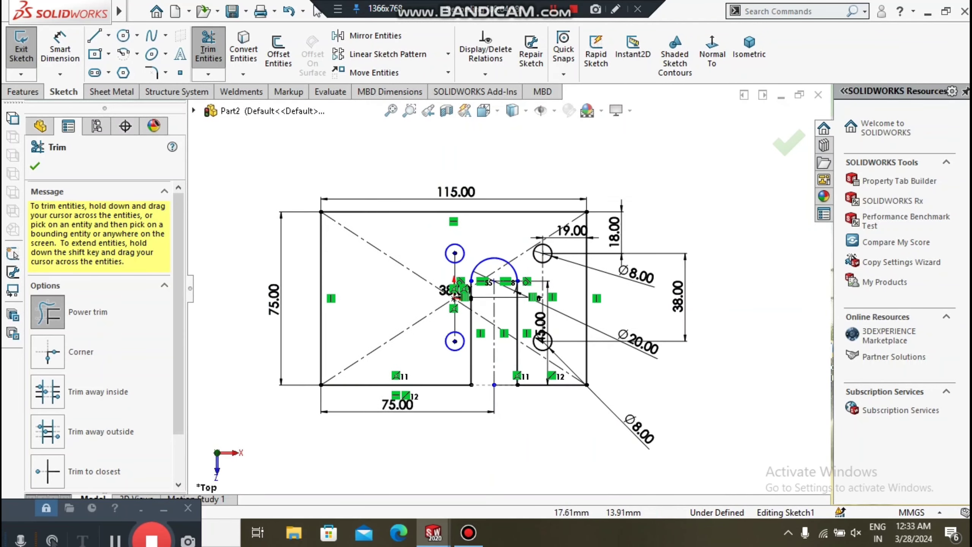
{"action": "left_click", "coordinate": [35, 166]}
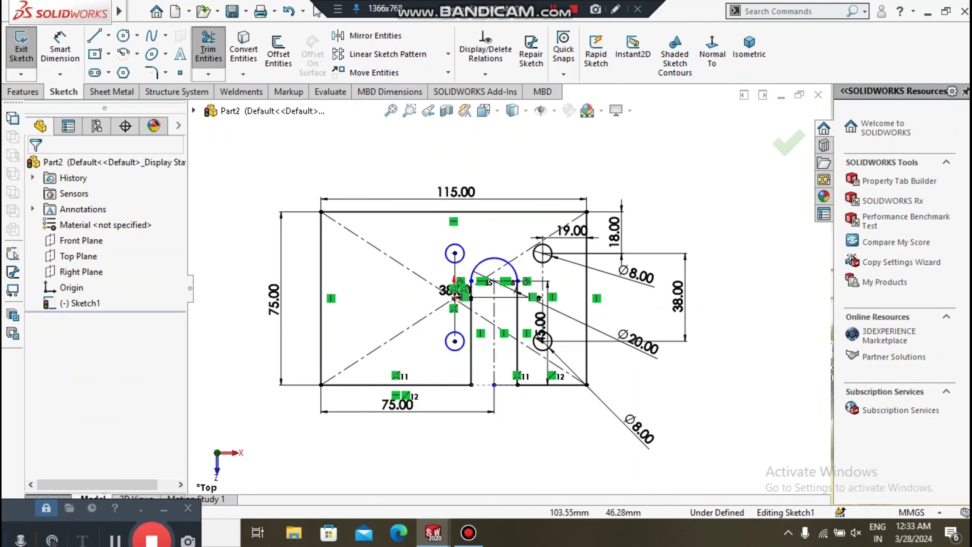
{"action": "left_click", "coordinate": [775, 137]}
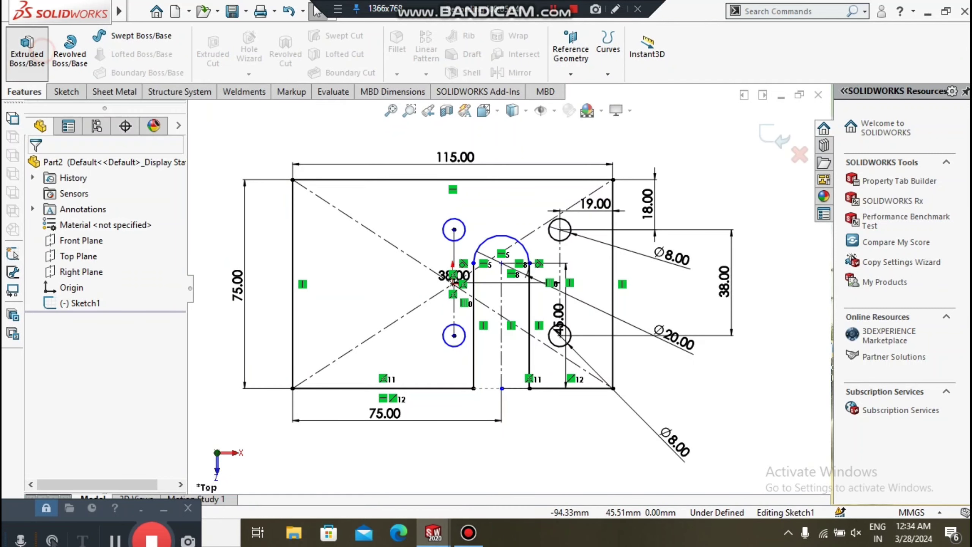
{"action": "left_click", "coordinate": [27, 49]}
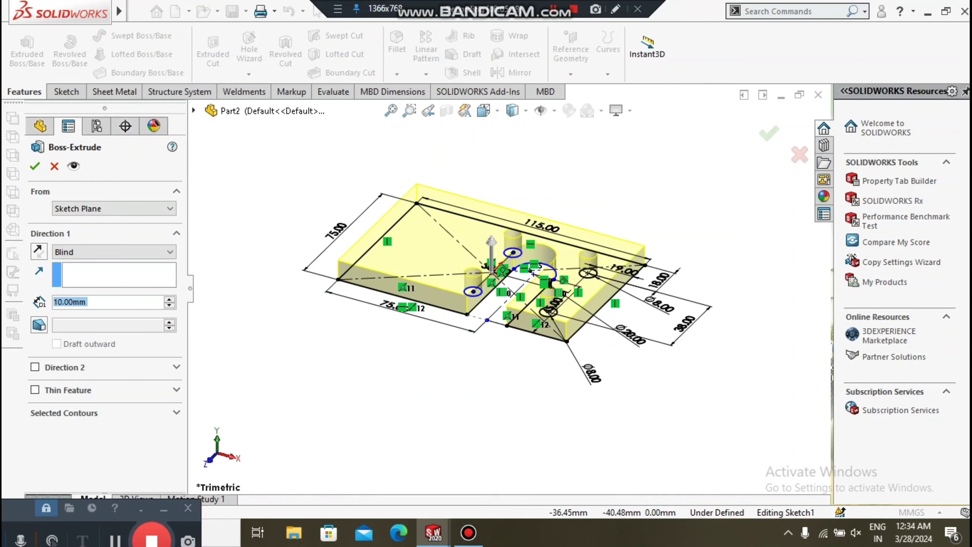
{"action": "left_click", "coordinate": [34, 165]}
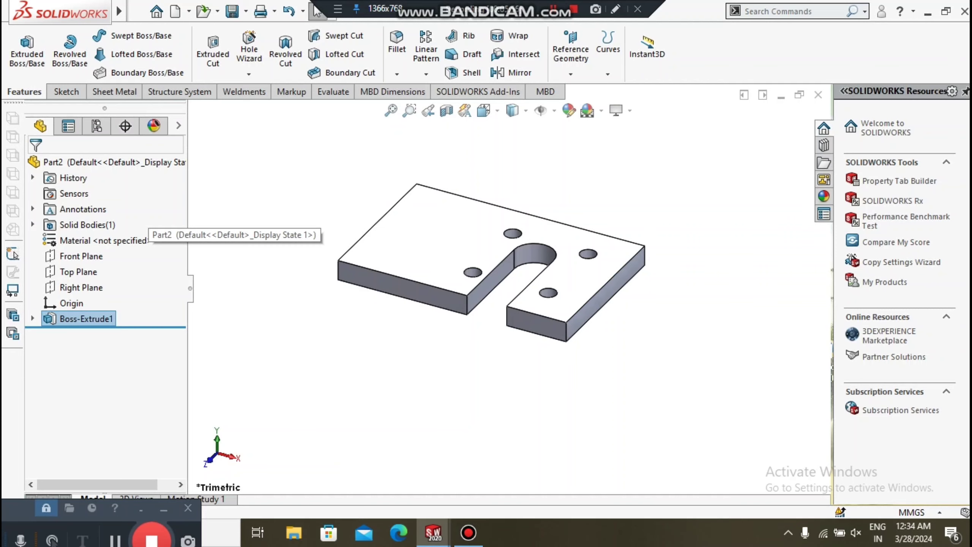
Apply the matte chrome metal appearance to the extruded plate.
{"action": "scroll", "coordinate": [491, 249], "scroll_direction": "down", "scroll_amount": 2}
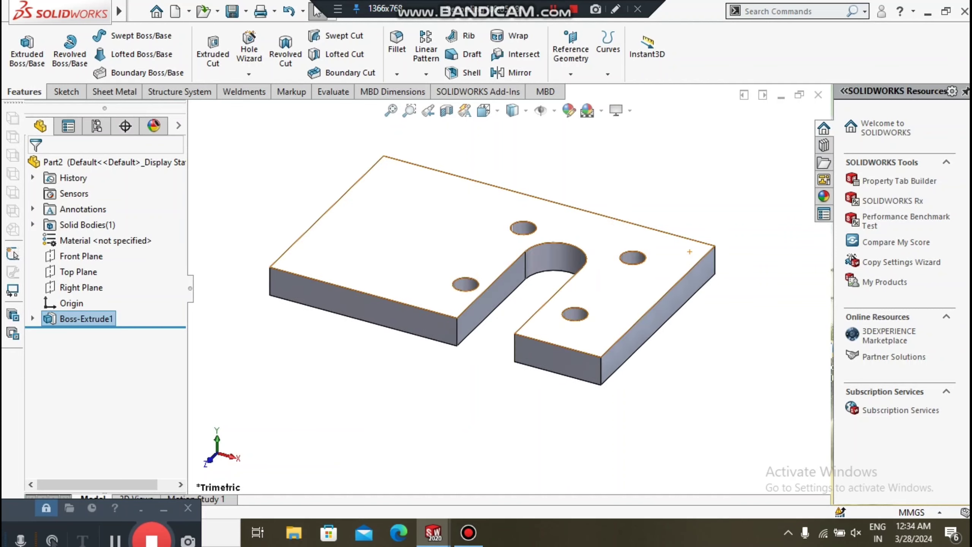
{"action": "left_click", "coordinate": [824, 196]}
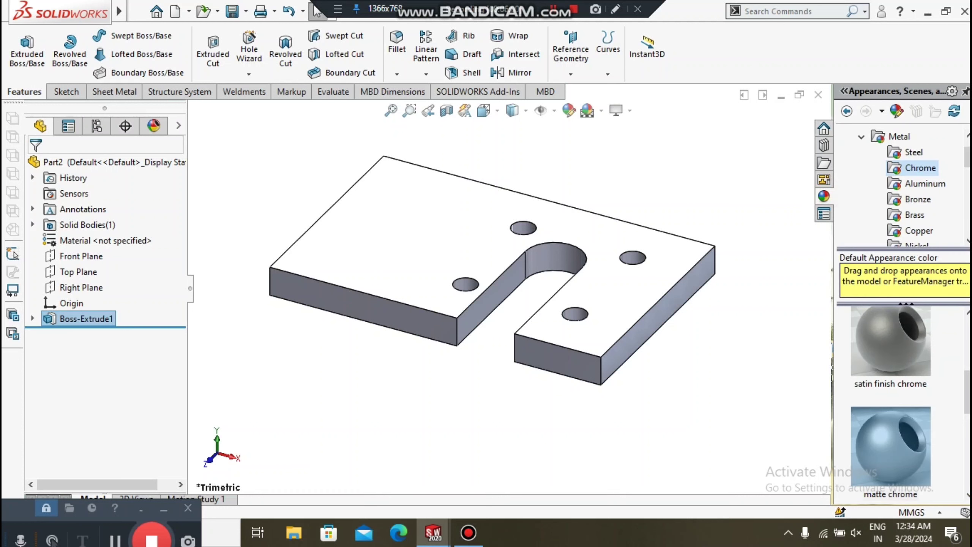
{"action": "double_click", "coordinate": [893, 452]}
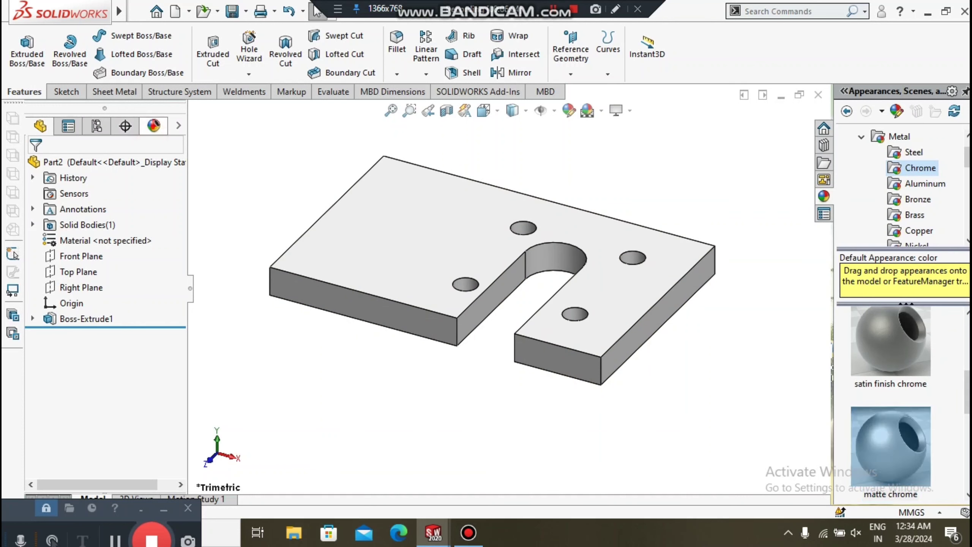
Edit the plate's matte chrome appearance and set its colour to yellow from the standard palette.
{"action": "left_click", "coordinate": [152, 128]}
{"action": "left_click", "coordinate": [83, 211]}
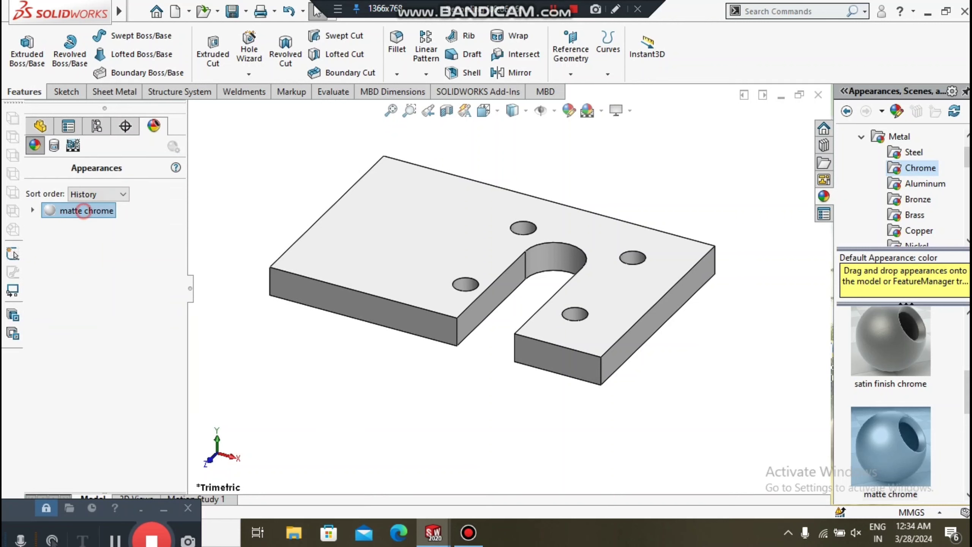
{"action": "double_click", "coordinate": [84, 211]}
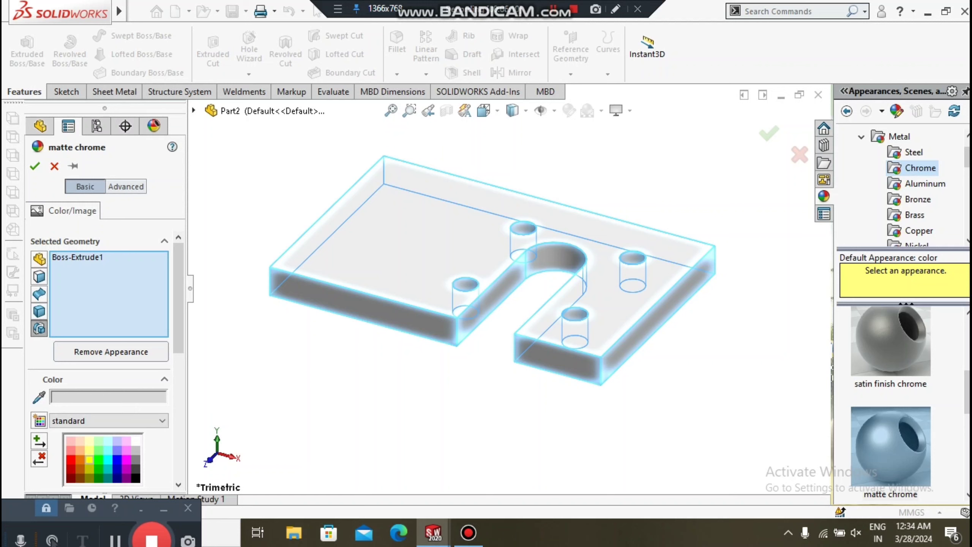
{"action": "left_click", "coordinate": [89, 460]}
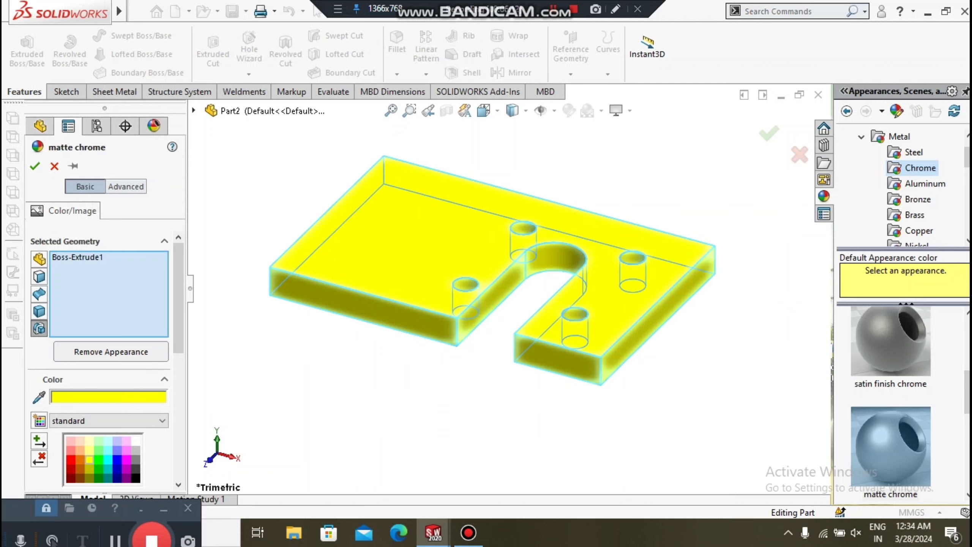
{"action": "left_click", "coordinate": [35, 166]}
Create a rotate-model animation of the plate in Motion Study 1 with the wizard's default settings and play it from the start.
{"action": "middle_click_drag", "start_coordinate": [478, 291], "coordinate": [589, 306]}
{"action": "middle_click_drag", "start_coordinate": [528, 268], "coordinate": [509, 264]}
{"action": "scroll", "coordinate": [509, 264], "scroll_direction": "up", "scroll_amount": 3}
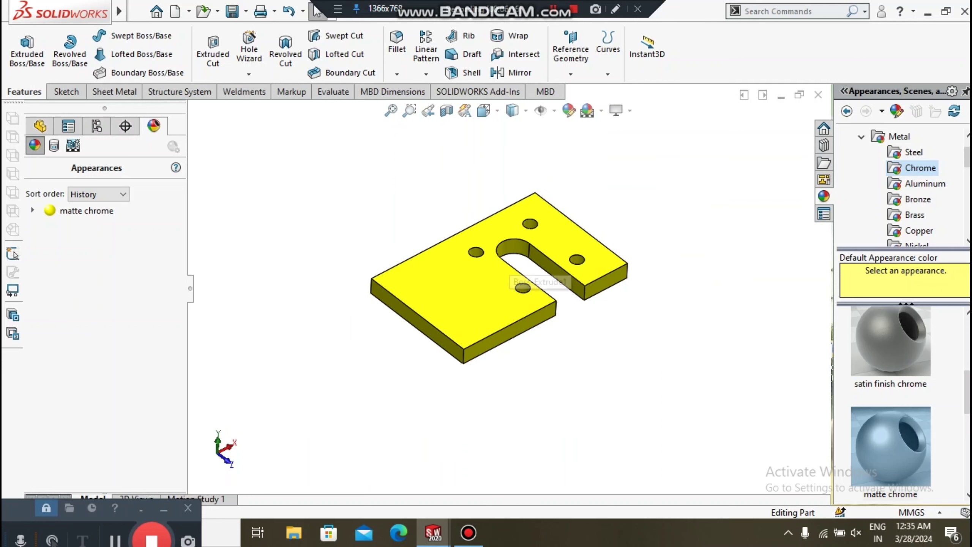
{"action": "scroll", "coordinate": [509, 264], "scroll_direction": "down", "scroll_amount": 2}
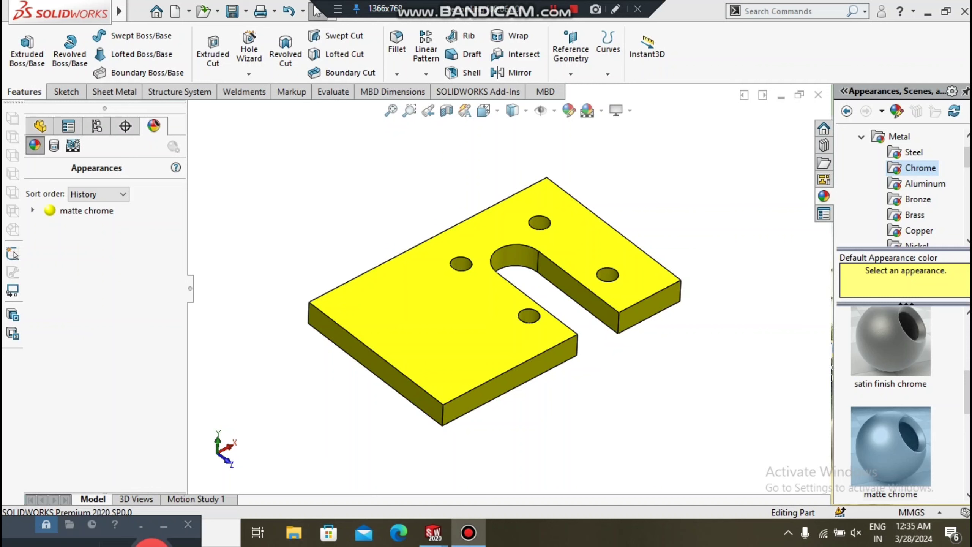
{"action": "left_click", "coordinate": [196, 499]}
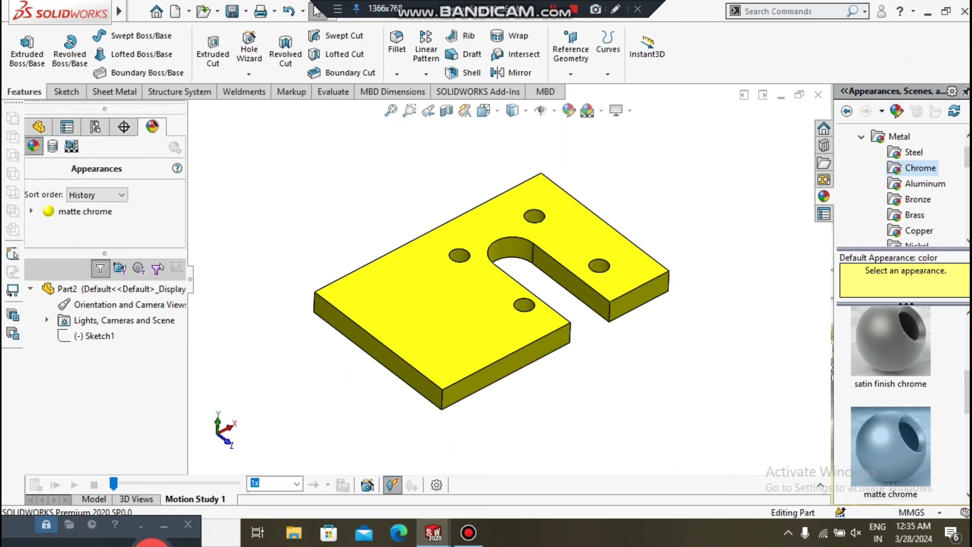
{"action": "left_click", "coordinate": [368, 485]}
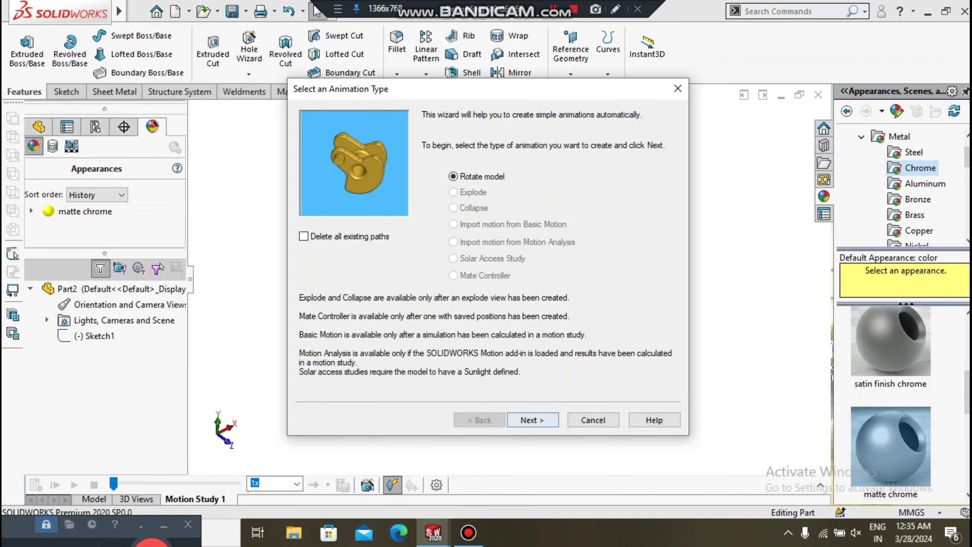
{"action": "left_click", "coordinate": [525, 420]}
{"action": "left_click", "coordinate": [524, 421]}
{"action": "left_click", "coordinate": [524, 421]}
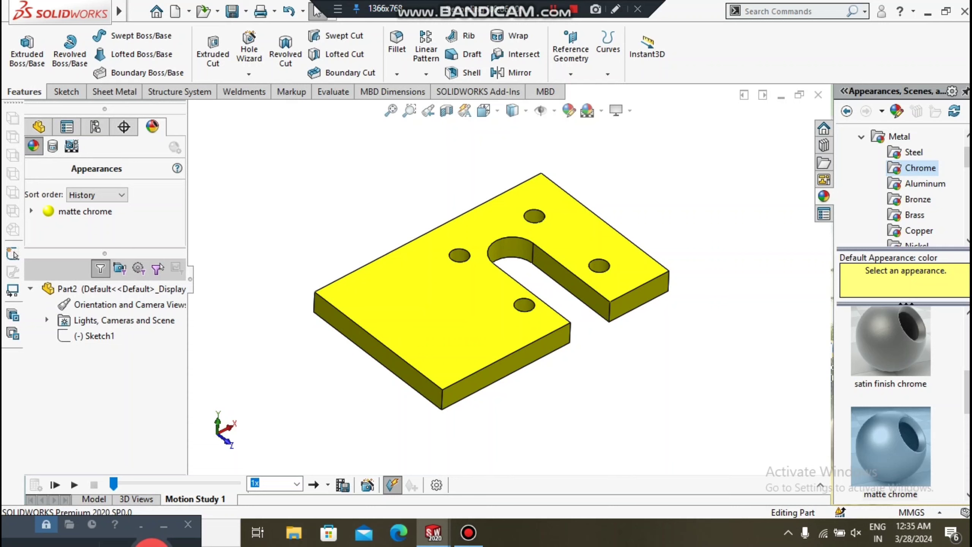
{"action": "left_click", "coordinate": [55, 485]}
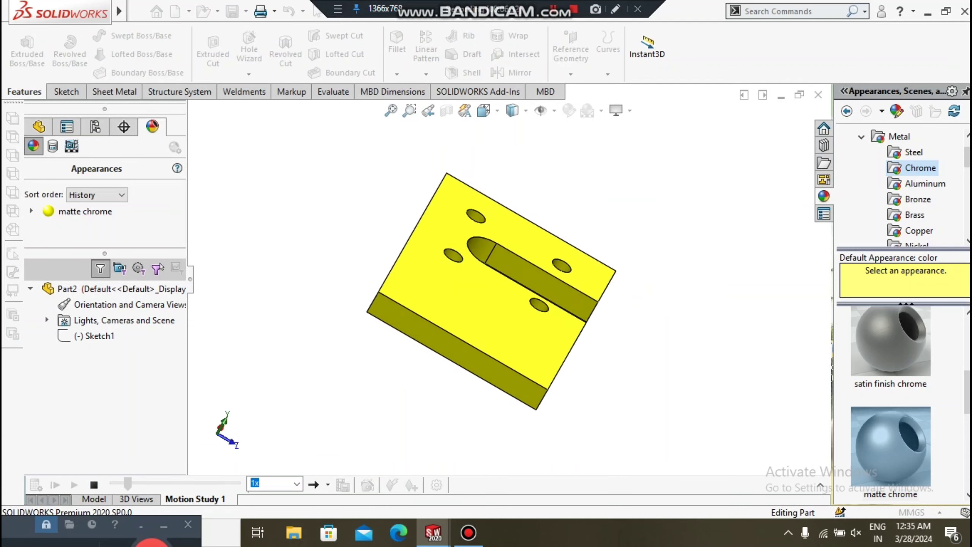